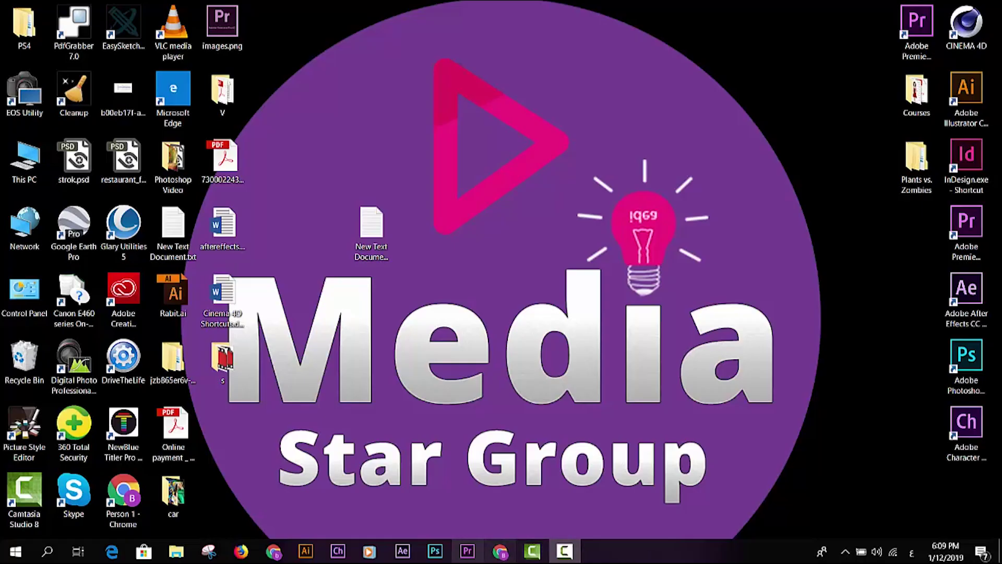
Restore the minimized Premiere Pro project window from the taskbar
mouse_move(468, 551)
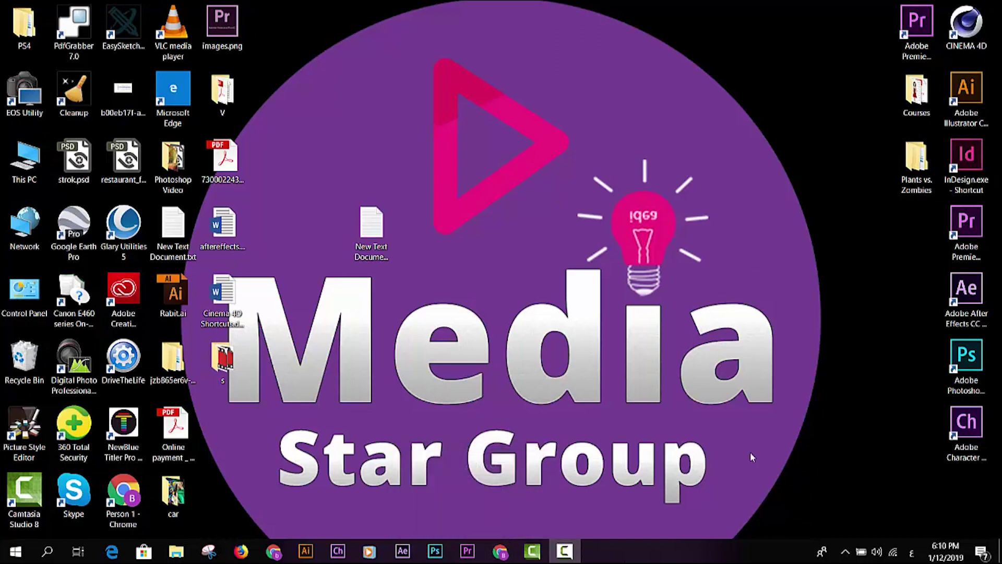
click(468, 551)
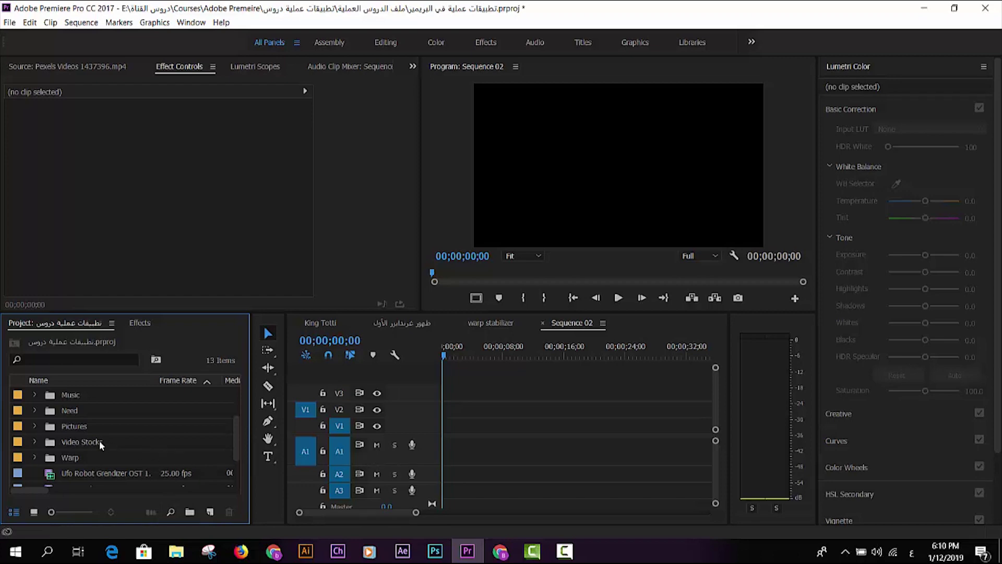
Expand the Pictures bin to browse its images, then collapse it again
click(61, 425)
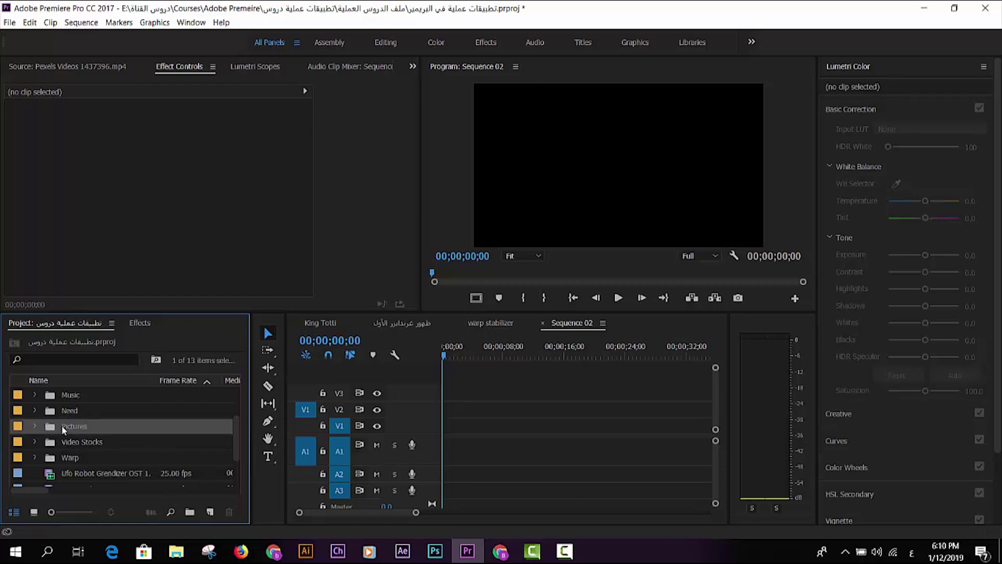
click(35, 426)
scroll(131, 444, down, 1)
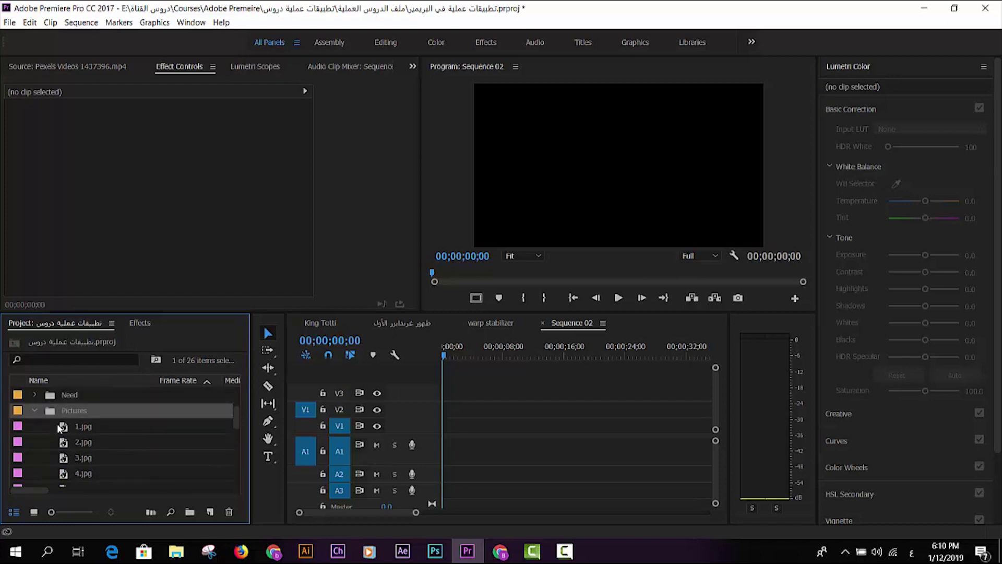
scroll(109, 431, down, 3)
scroll(109, 436, up, 3)
scroll(89, 433, up, 1)
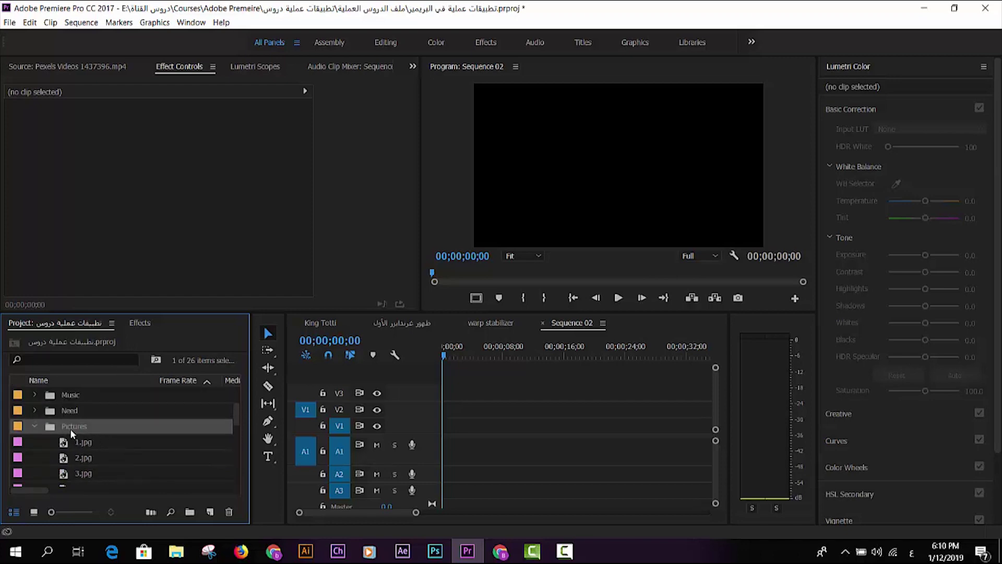
click(35, 427)
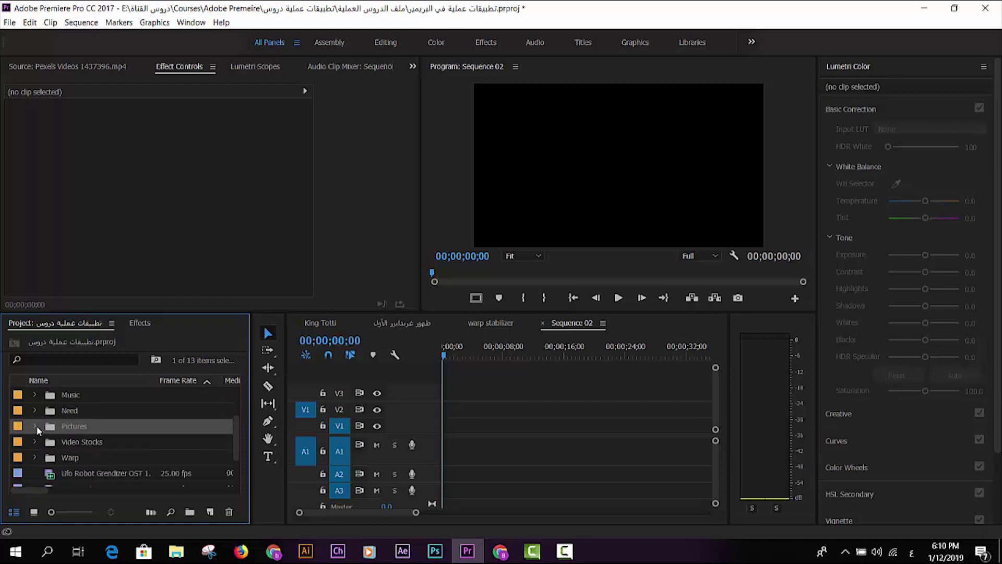
Create a new sequence using the Digital SLR DSLR 1080p30 preset
click(210, 511)
click(241, 359)
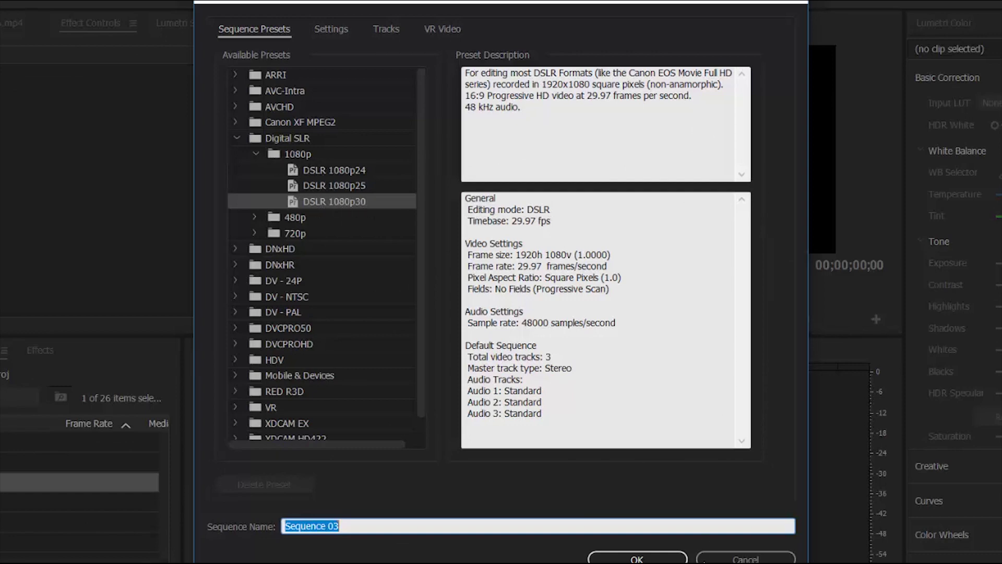
click(637, 557)
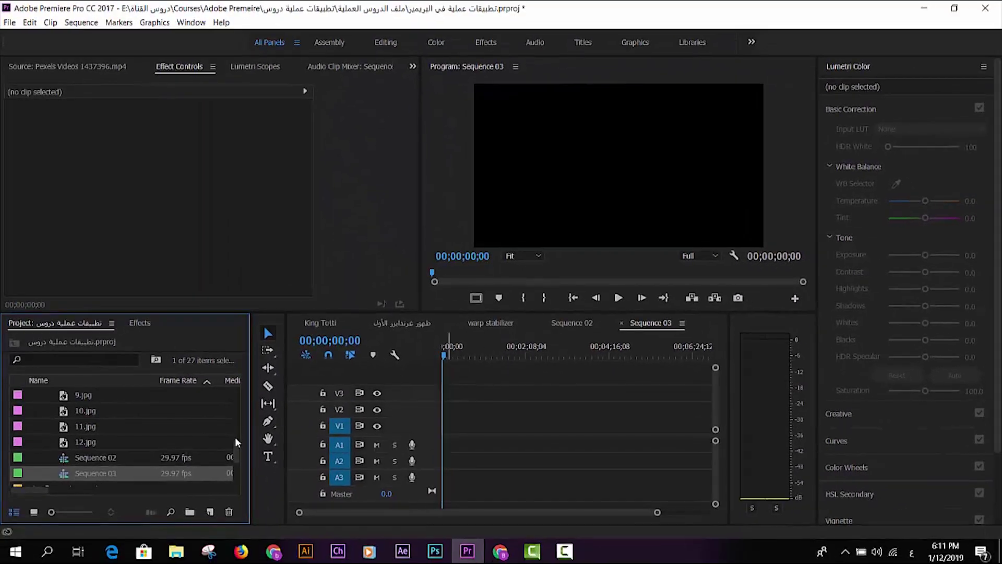
Rename Sequence 03 to 'مزامنة موسيقى'
click(95, 476)
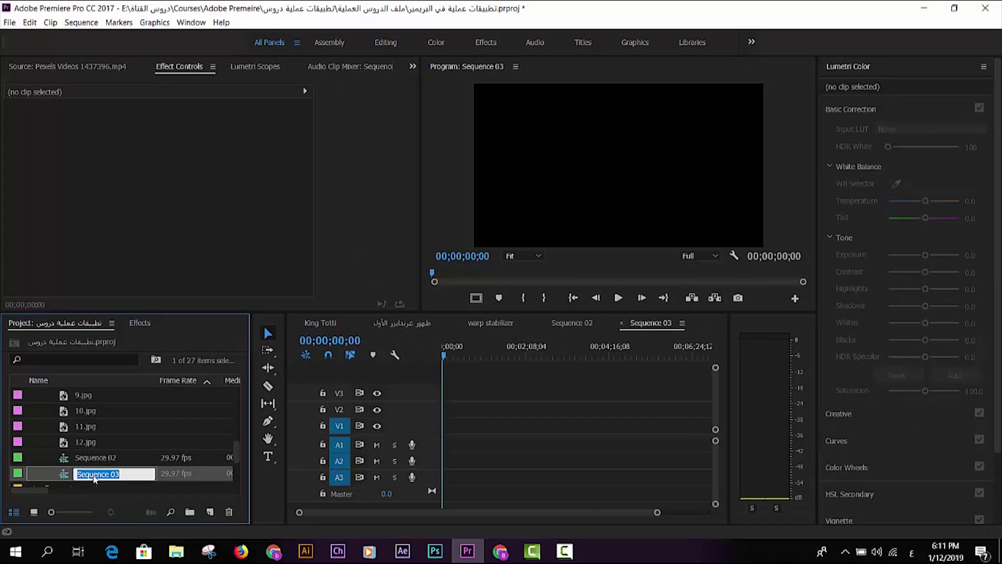
text(1)
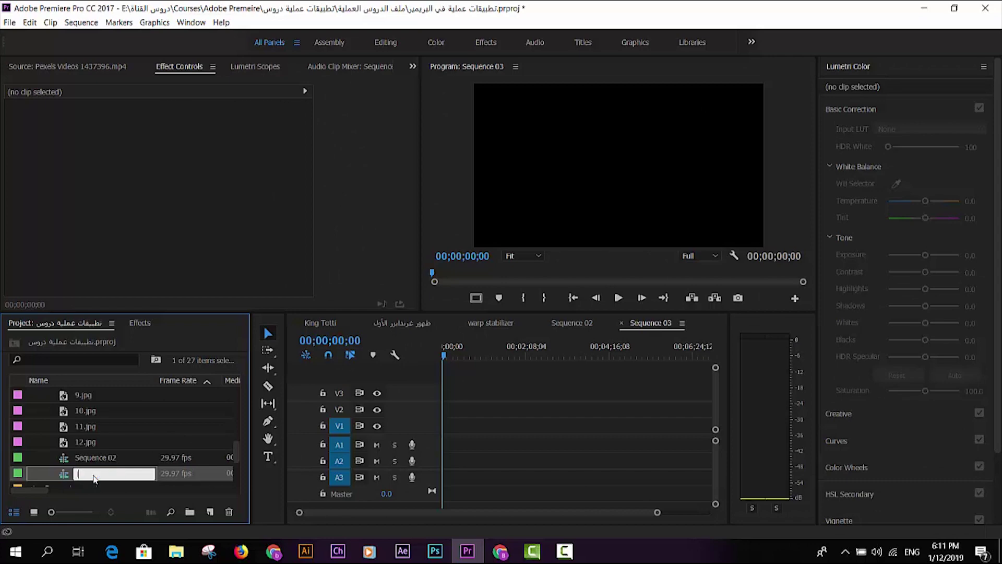
text(برامج مونتا)
key(BackSpace)
key(BackSpace)
key(BackSpace)
text(سيقى)
key(Tab)
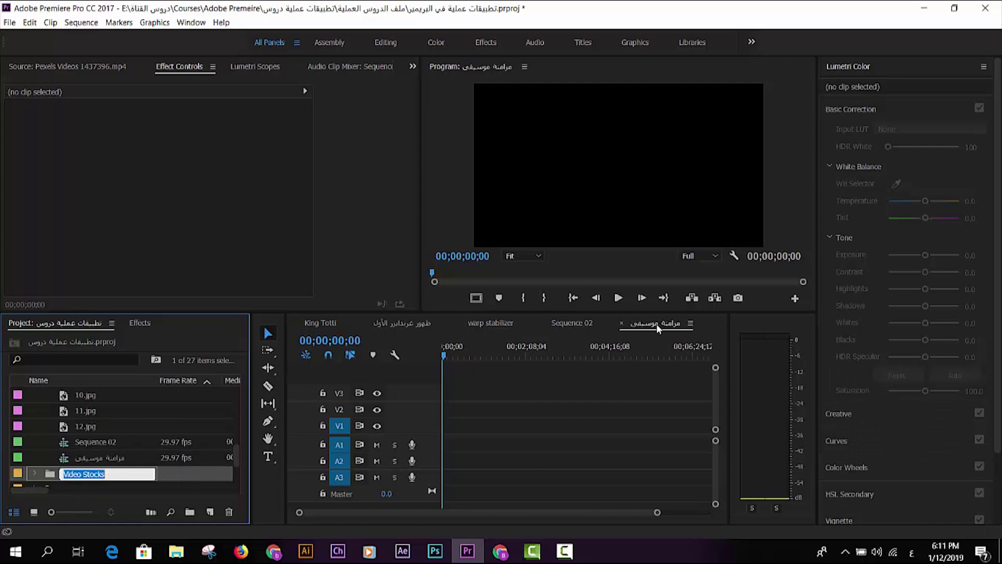
Select the Pictures bin and launch Automate to Sequence for it
click(79, 457)
scroll(82, 444, up, 5)
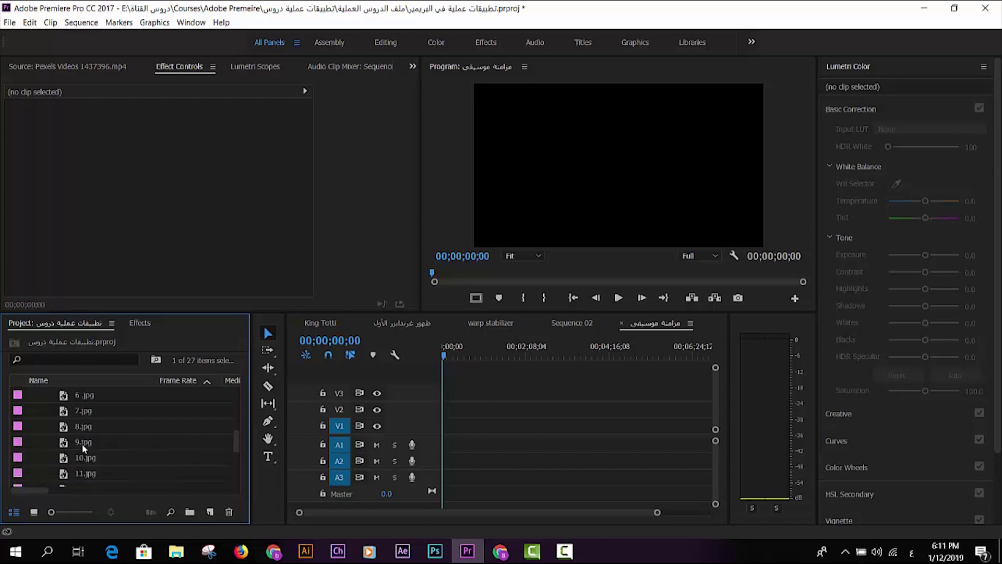
click(59, 441)
click(35, 441)
mouse_move(73, 436)
mouse_down()
mouse_move(161, 495)
mouse_move(153, 513)
mouse_up()
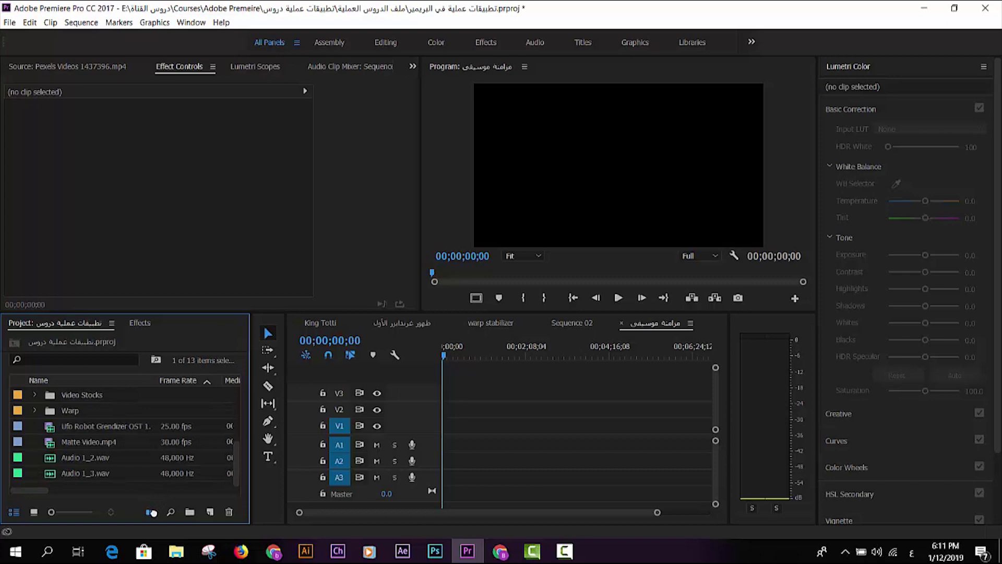
click(151, 513)
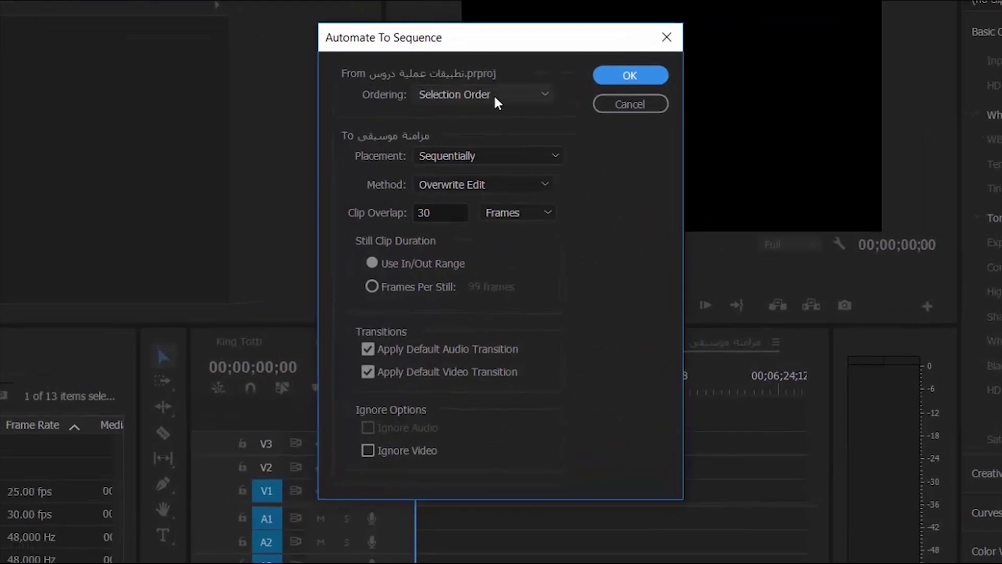
Automate the Pictures images onto V1 in selection order, sequentially, with default transitions
click(543, 96)
click(521, 156)
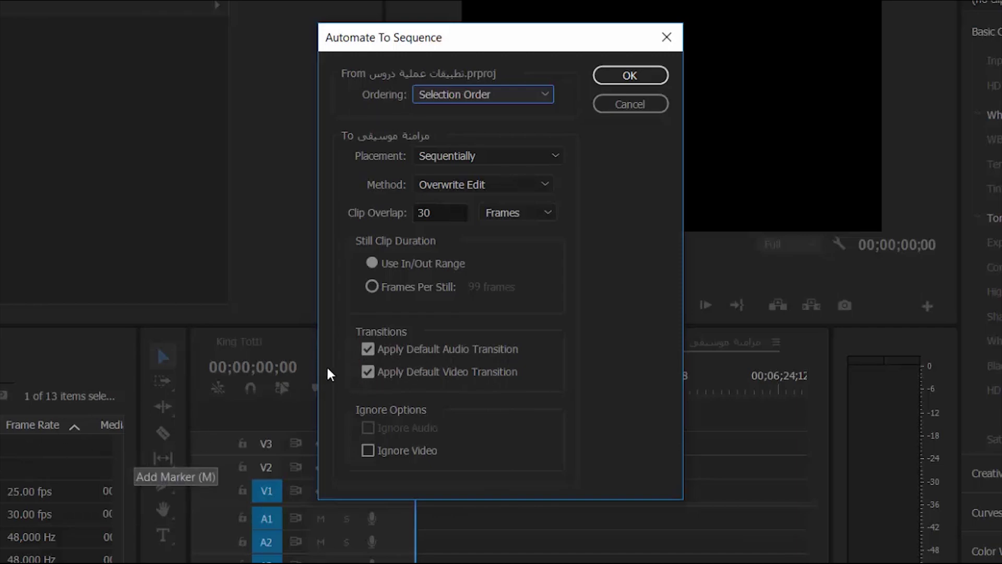
click(629, 76)
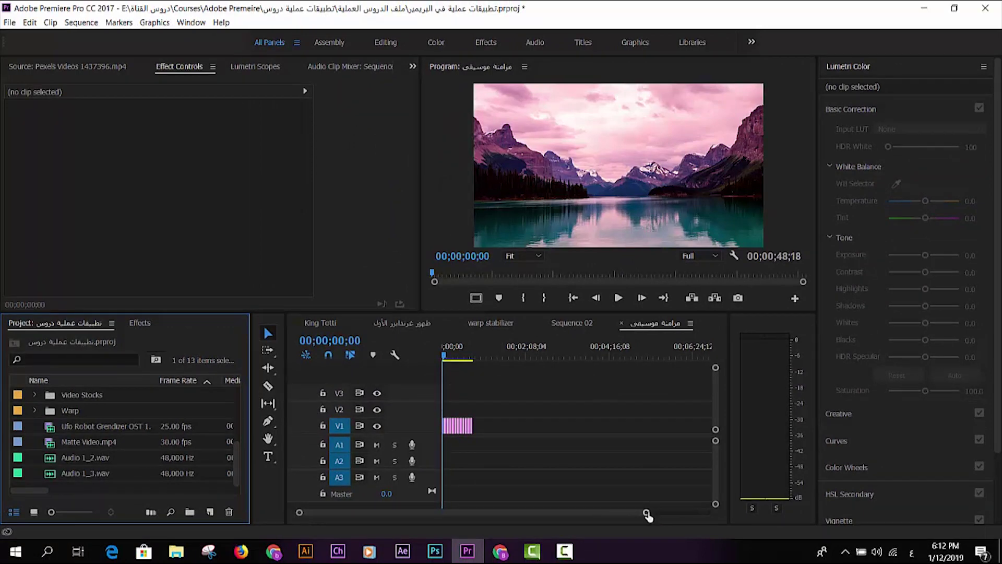
Fit the sequence to the timeline, then play and scrub through the image slideshow
double_click(649, 512)
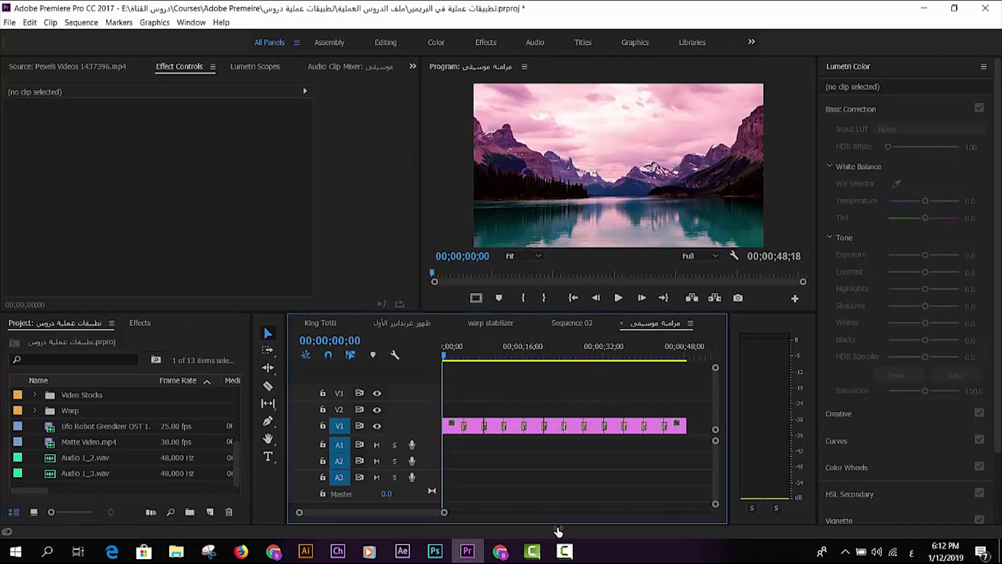
click(618, 298)
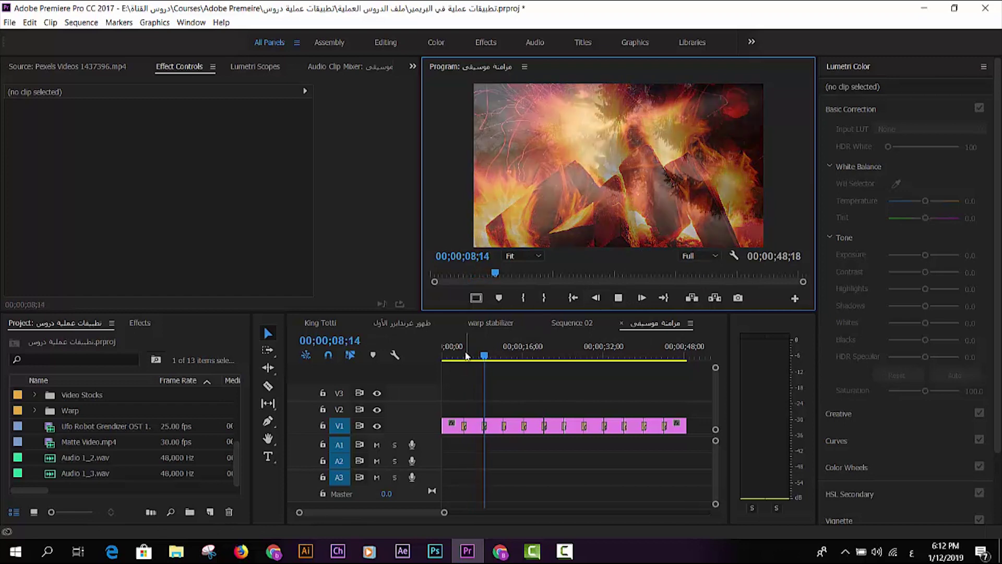
click(561, 364)
drag(561, 364, 528, 371)
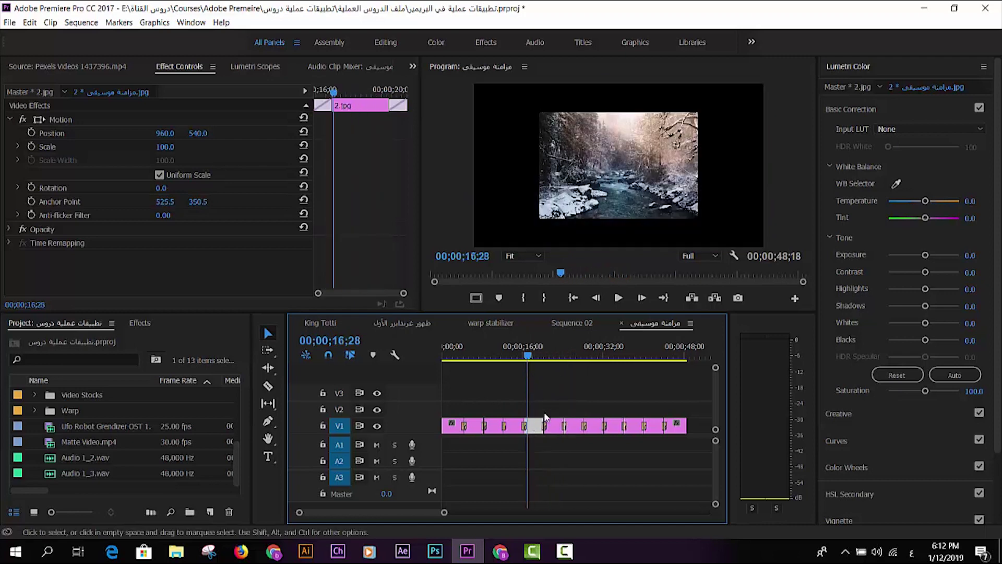
Apply Scale to Frame Size to 2.jpg and enlarge it to about 131%
right_click(537, 428)
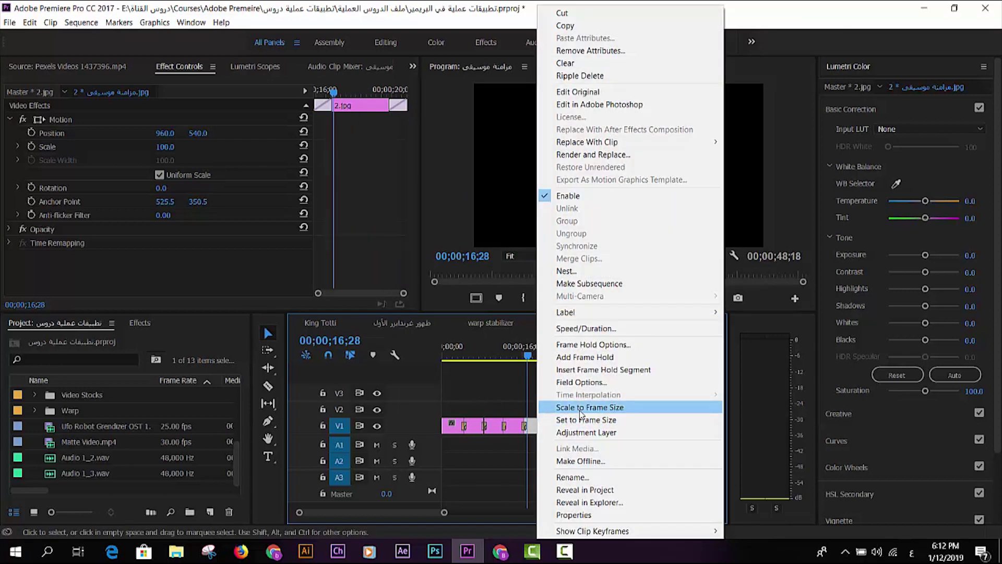
click(574, 407)
drag(159, 146, 175, 146)
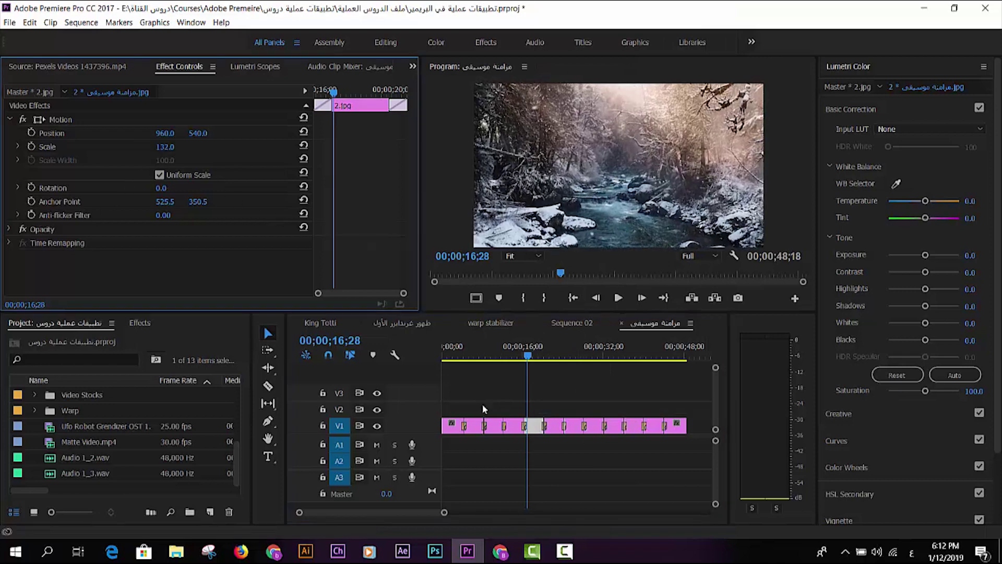
Replay from the start, then select and delete all image clips on V1
click(395, 375)
key(Home)
key(space)
key(space)
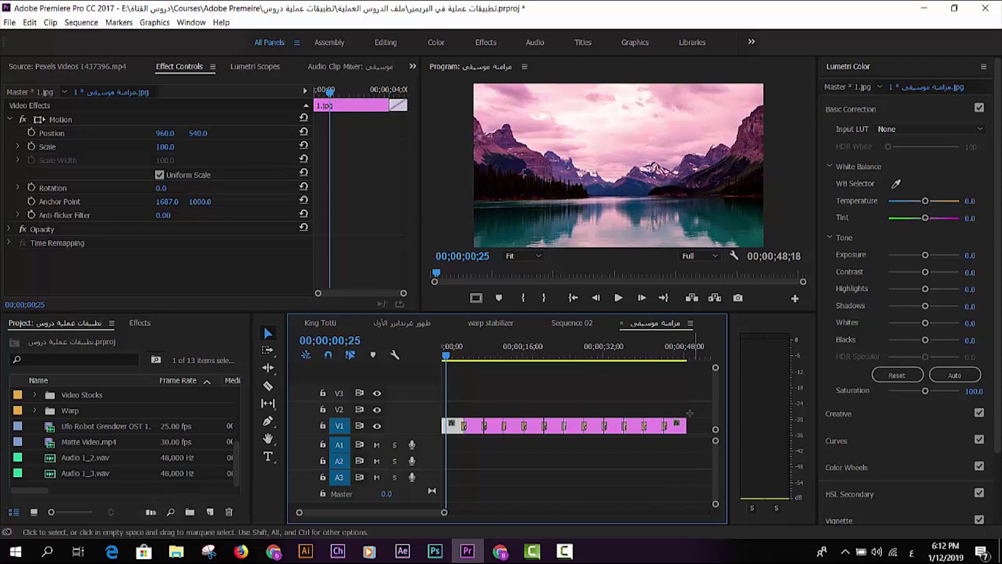
drag(693, 404, 431, 426)
key(Delete)
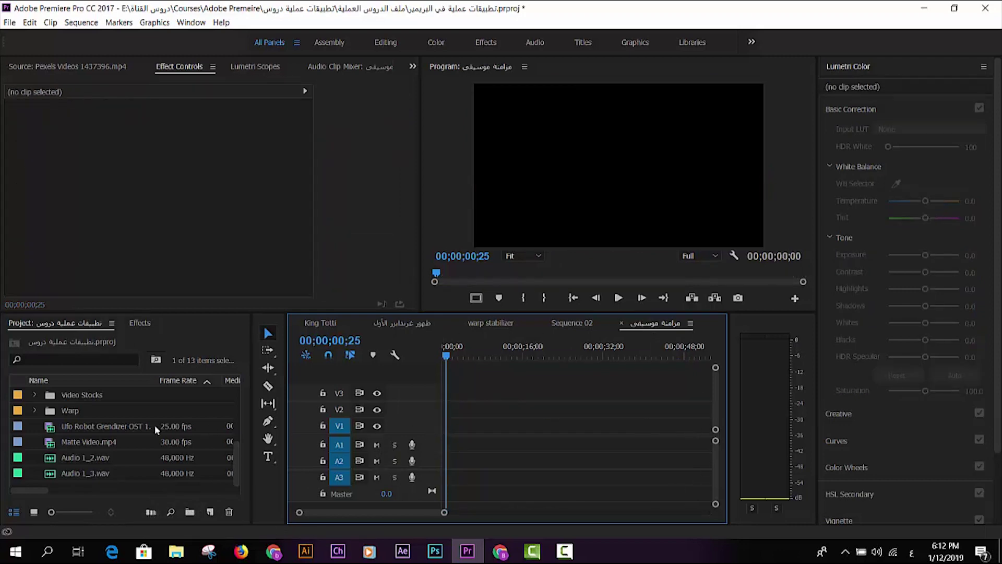
Place bensound-ukulele.mp3 from the Music bin onto track A1 and select it
scroll(42, 412, up, 1)
scroll(46, 415, up, 1)
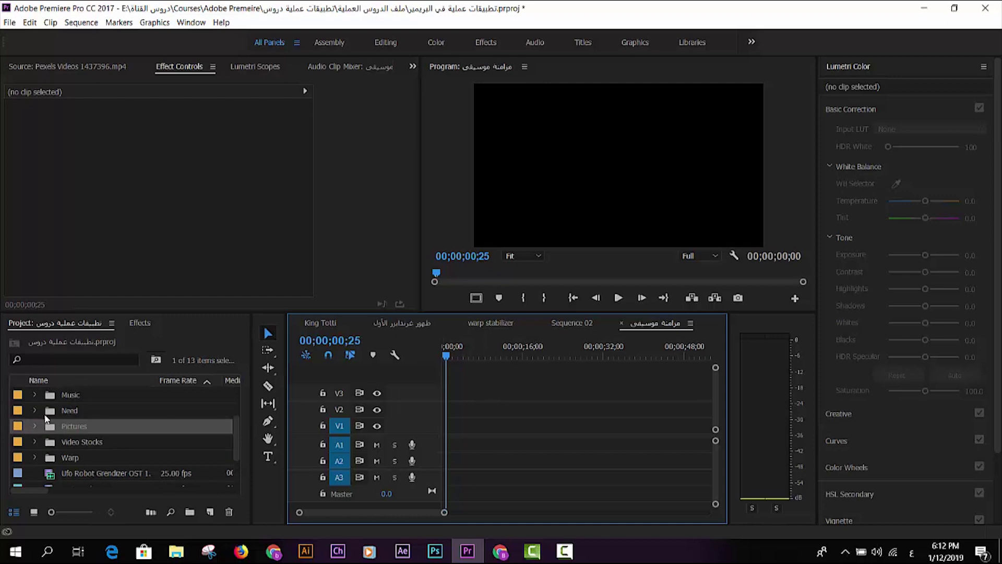
click(34, 395)
drag(87, 412, 443, 448)
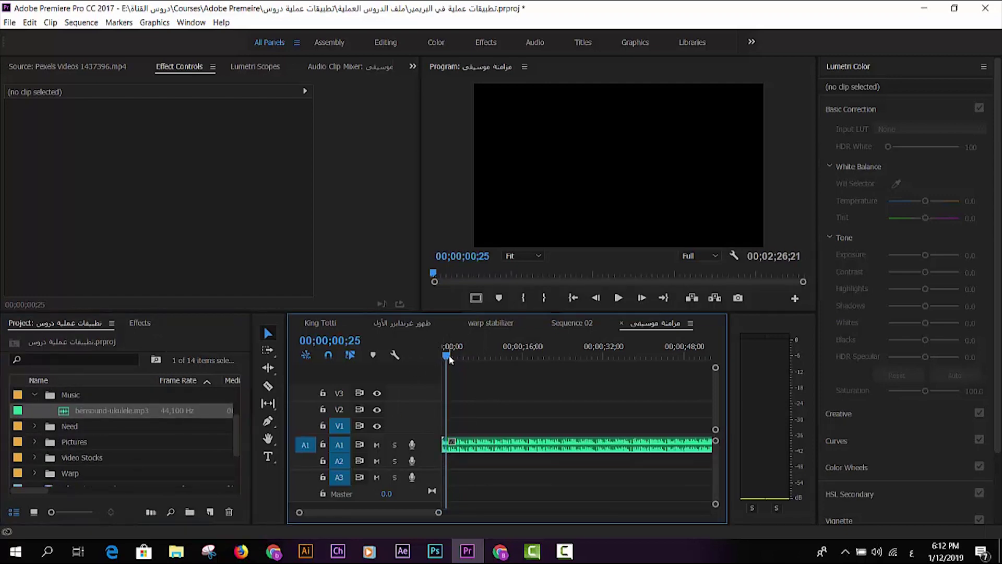
drag(434, 347, 450, 347)
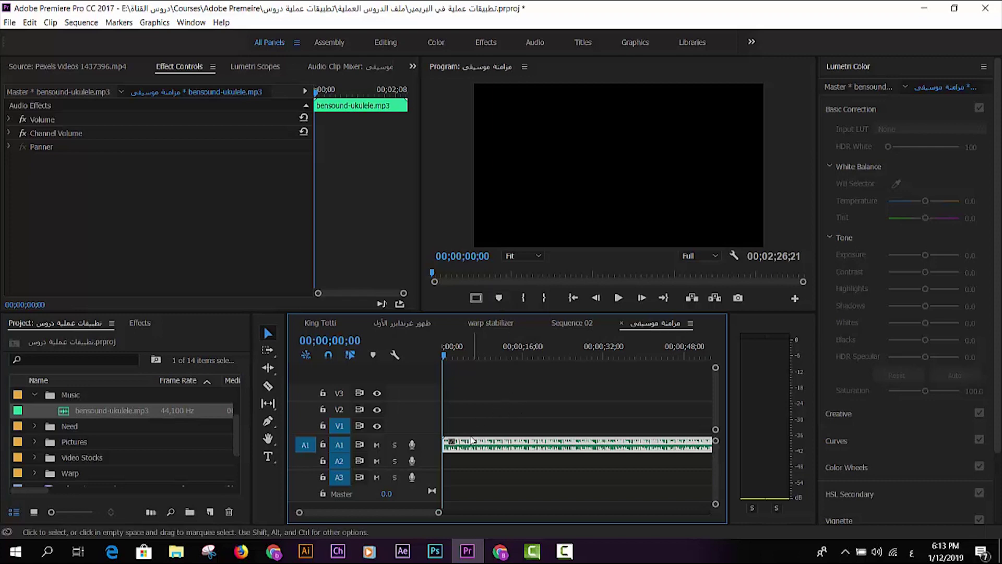
click(459, 354)
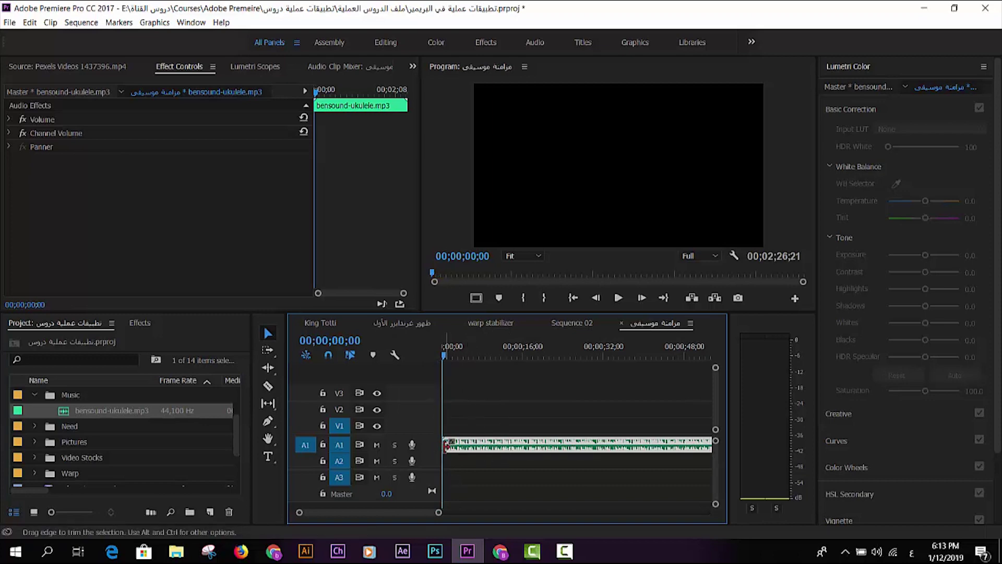
Add a marker on the sequence at 00;00;02;18
click(482, 203)
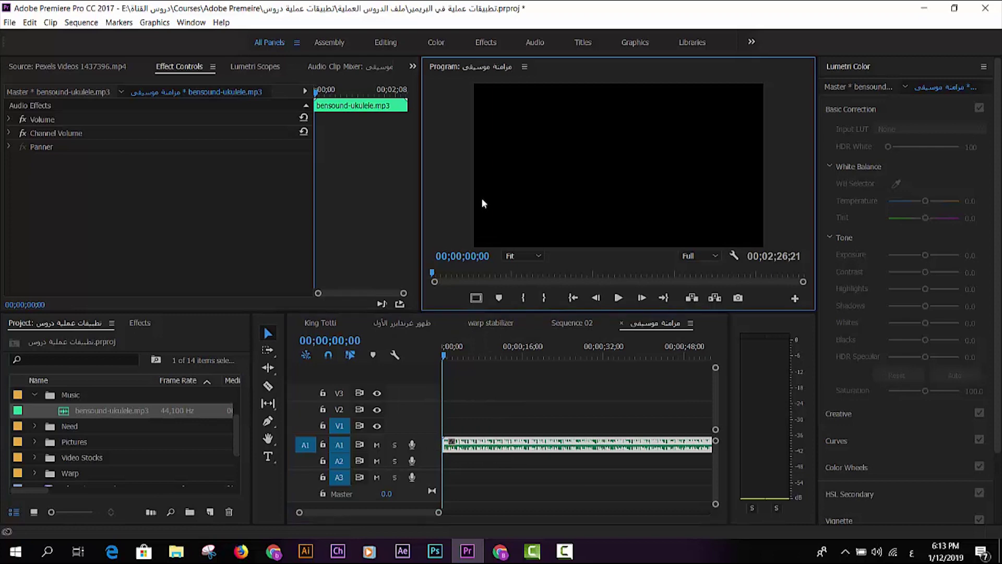
key(m)
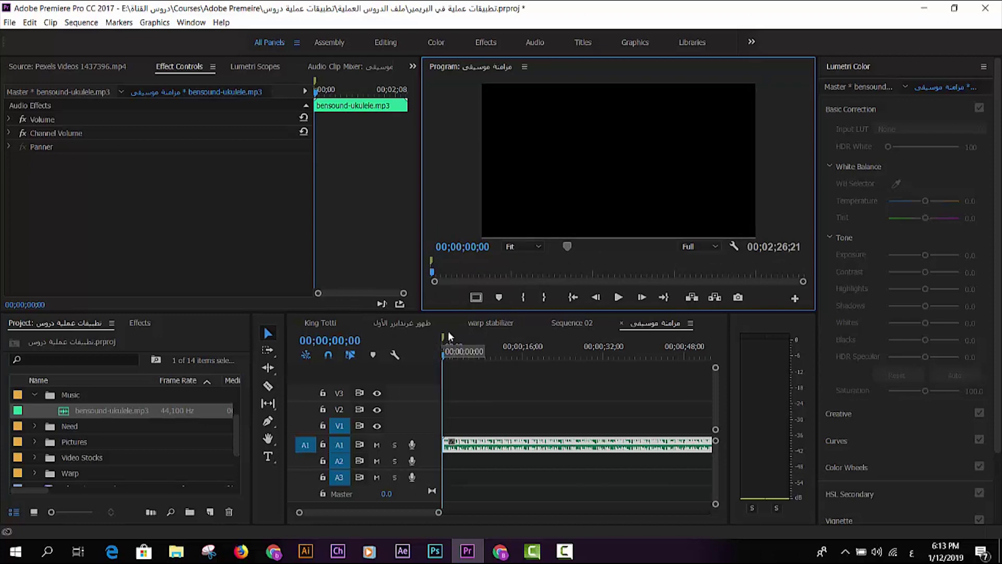
click(455, 355)
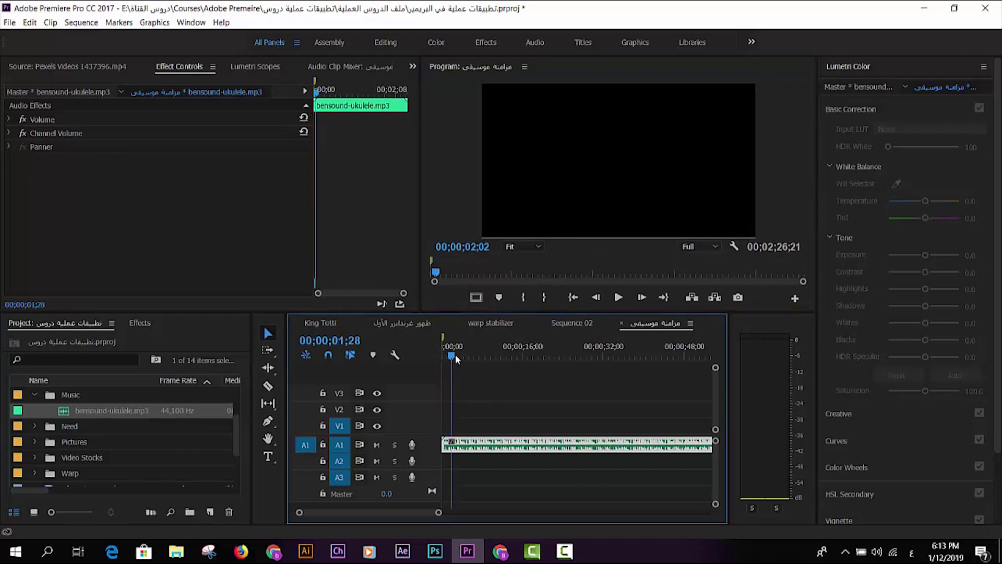
click(463, 252)
key(m)
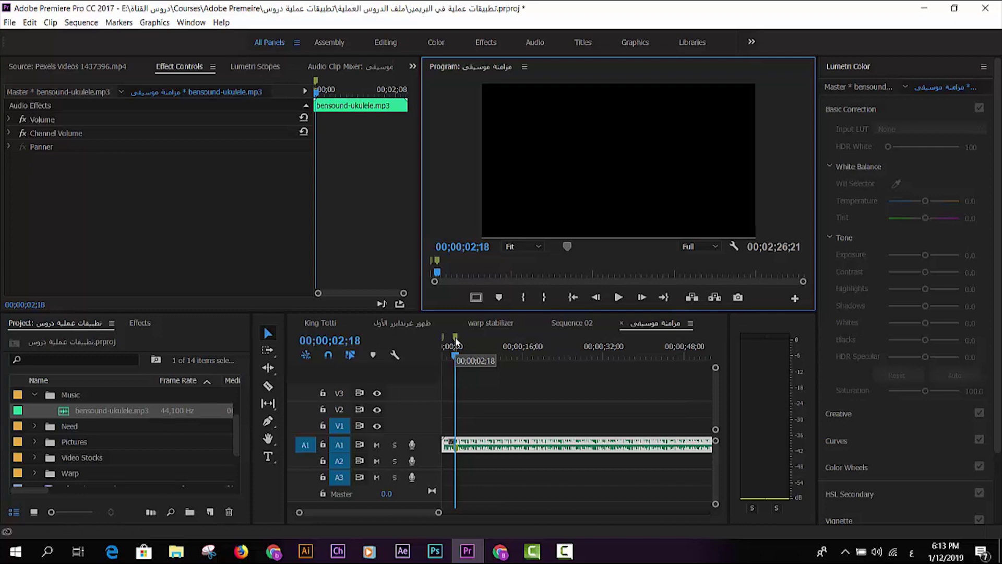
Name the marker 'تعديل صوت', add a comment about using an audio clip, and colour it red
double_click(454, 338)
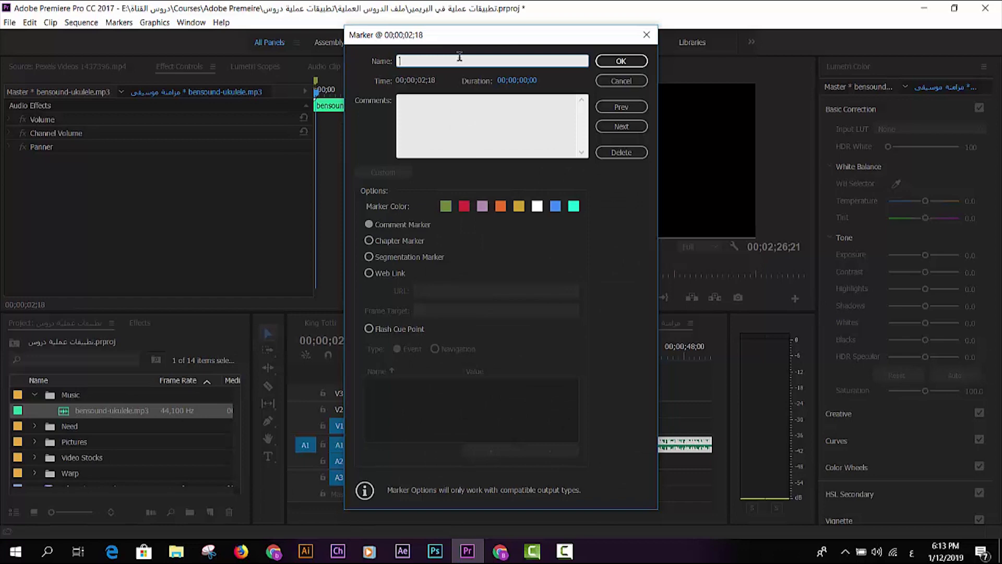
text(تعديلصوت)
click(425, 108)
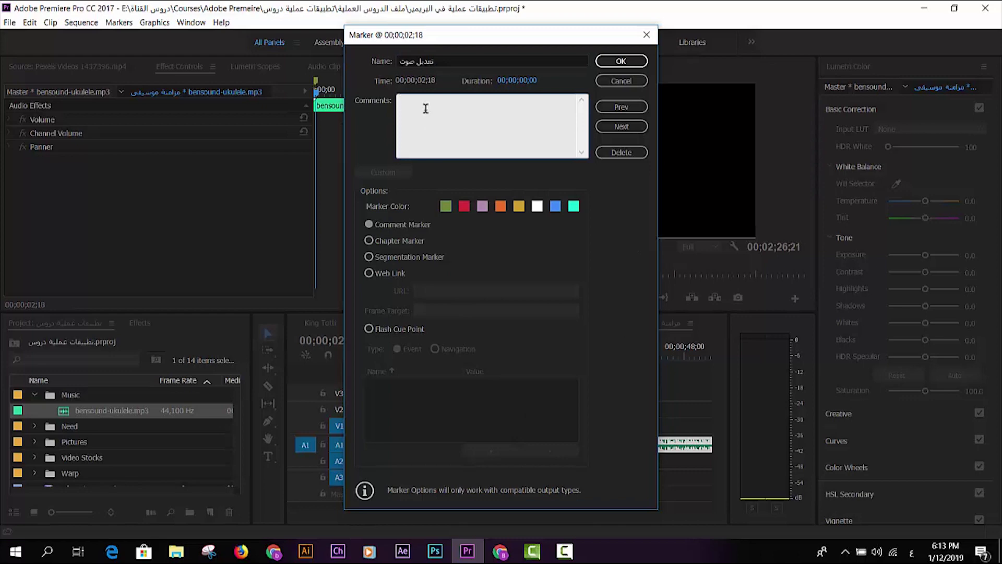
text(استخدام مقطع صوتي)
text( من الملف لل)
key(BackSpace)
text(ذا)
click(463, 206)
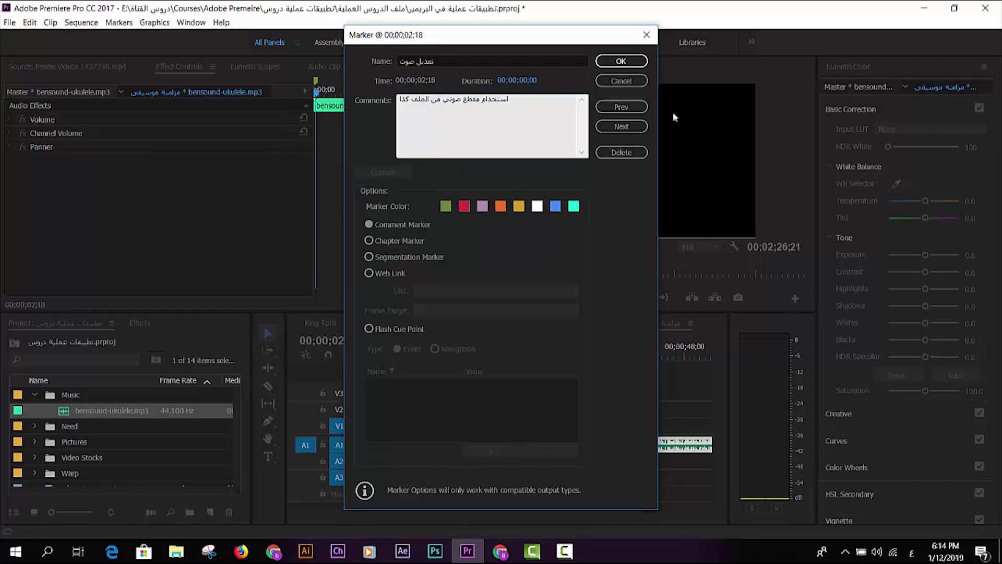
click(620, 61)
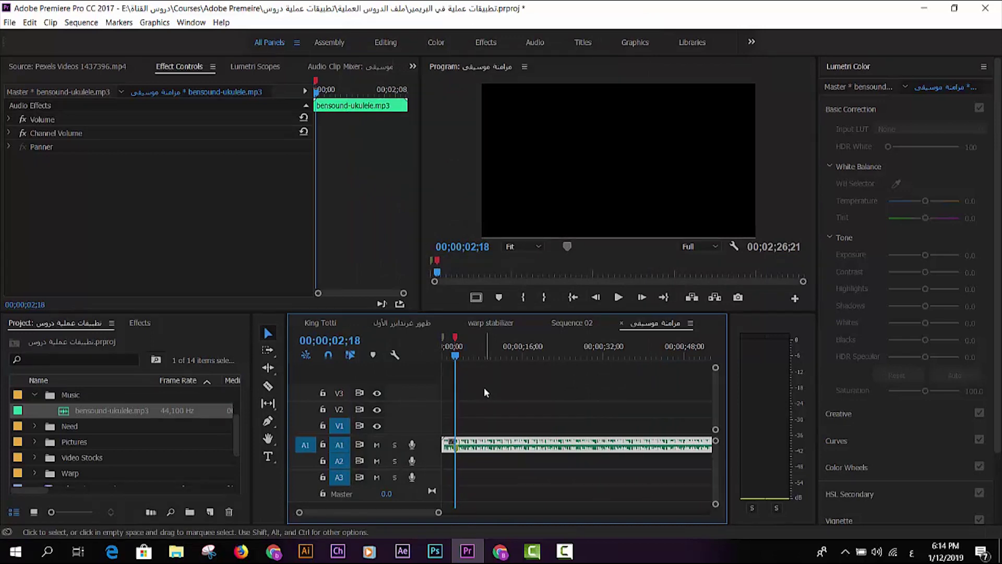
Reopen the red marker's settings and close them unchanged
mouse_move(455, 341)
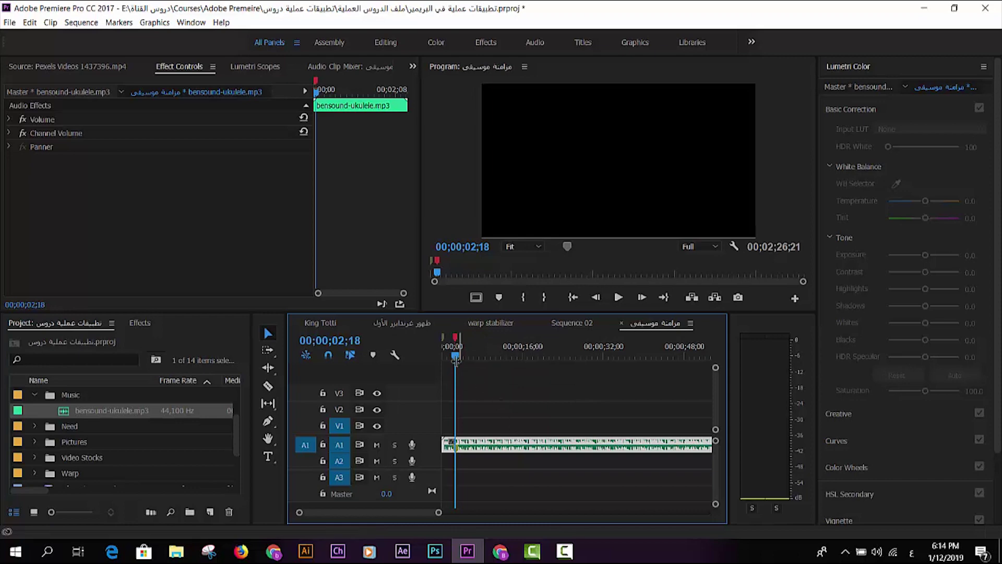
double_click(454, 338)
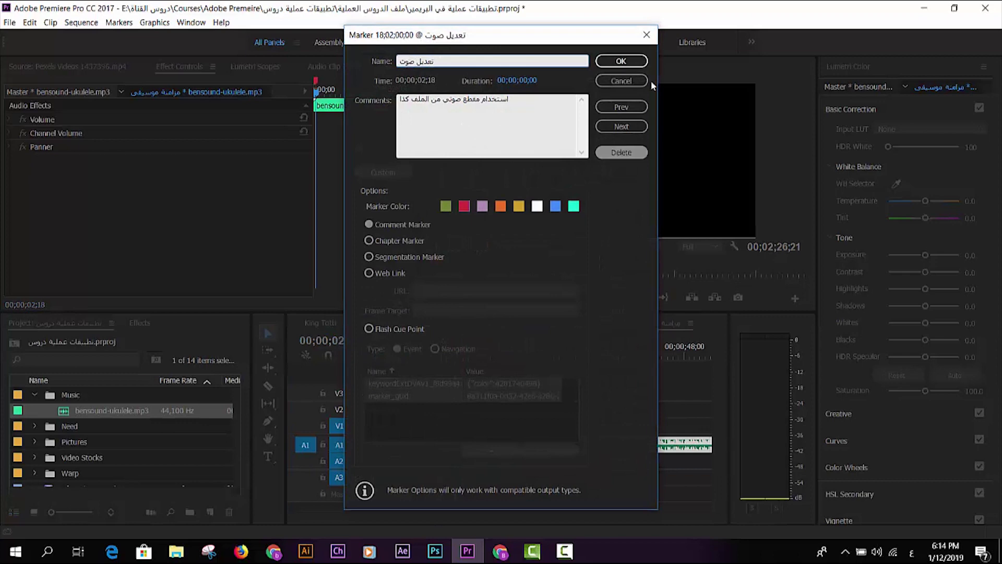
click(621, 61)
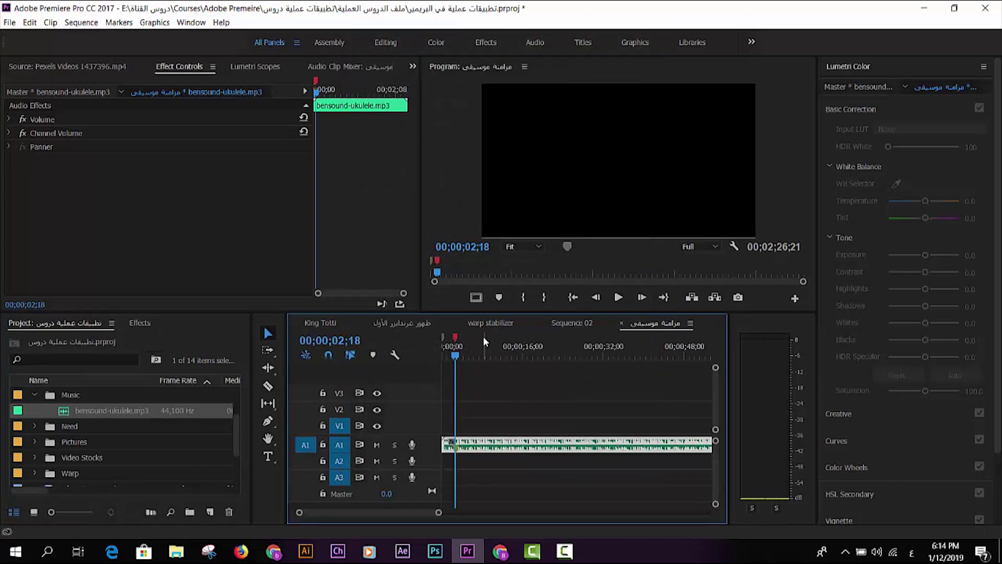
Clear all markers from the sequence and return the playhead to 00;00;00;00
right_click(456, 339)
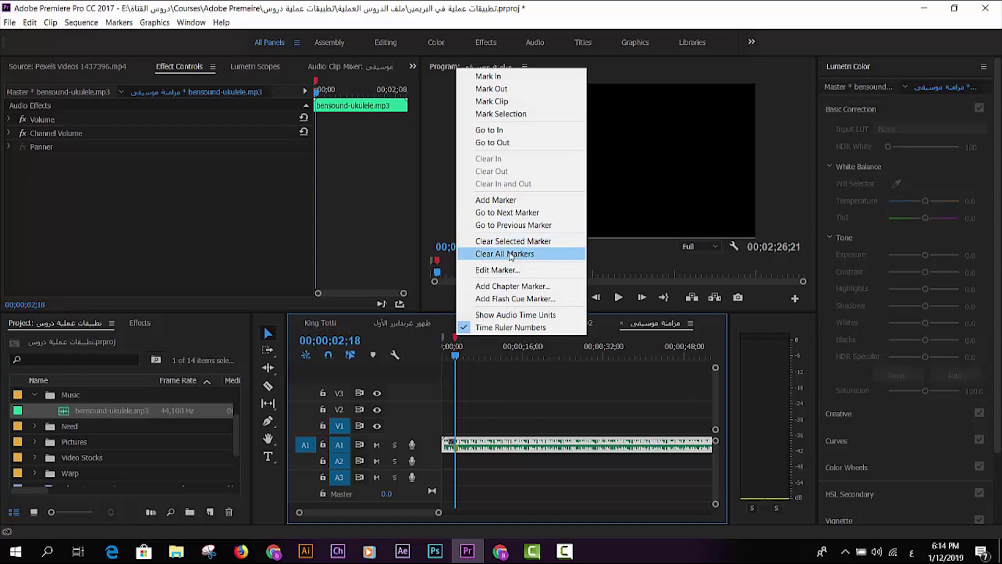
click(481, 257)
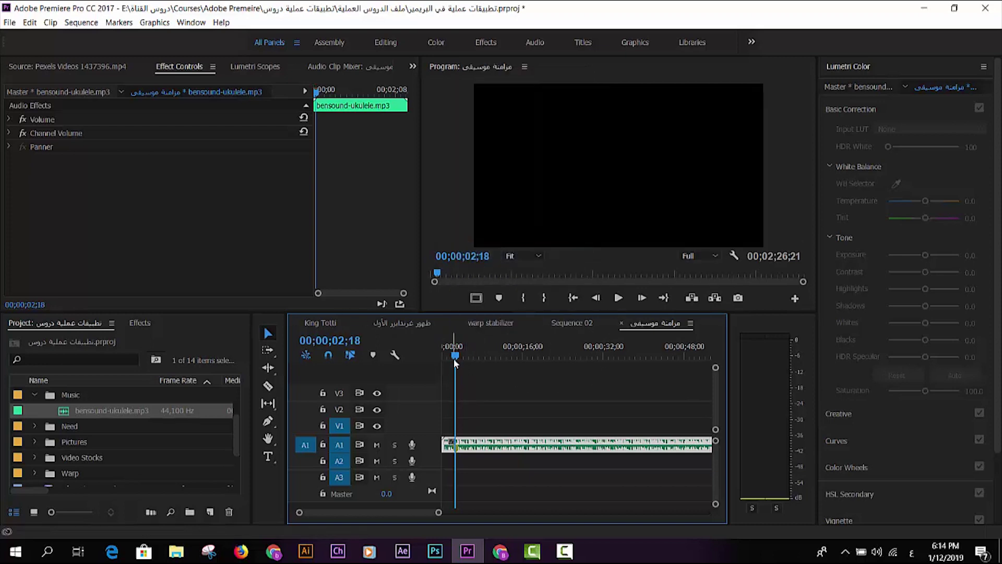
drag(456, 355, 444, 356)
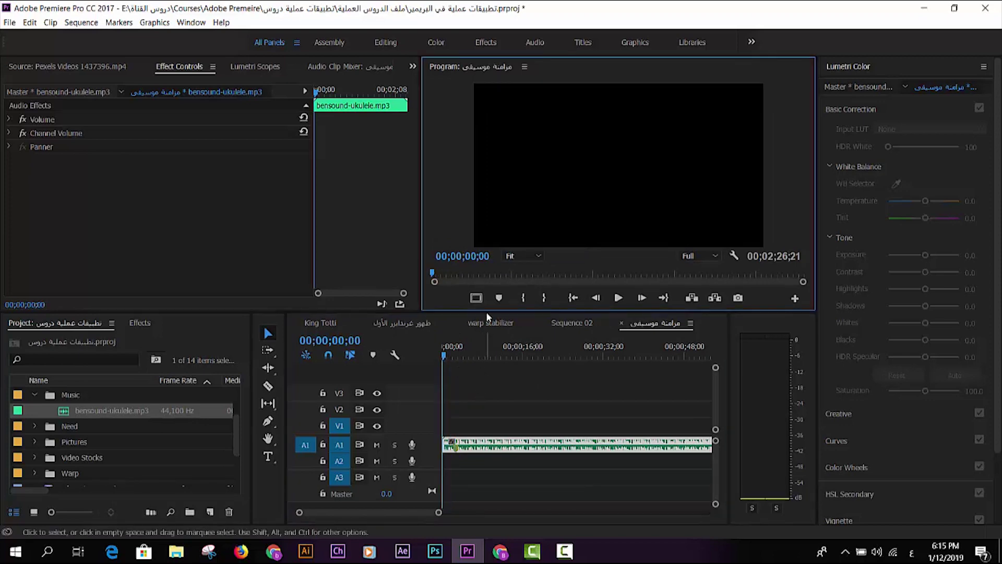
click(537, 208)
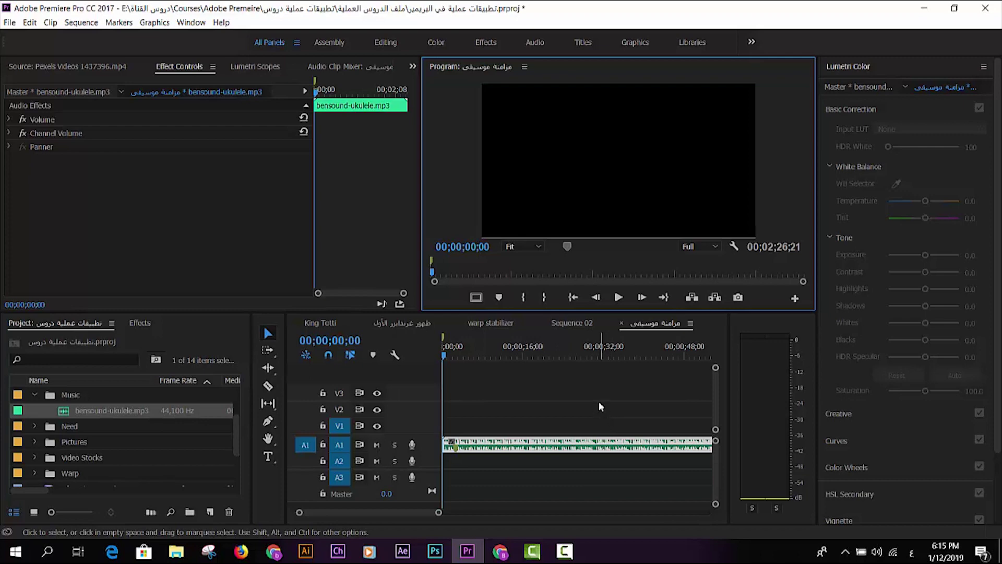
Play the music, marking each beat with M, and stop at 00;00;26;25
click(618, 297)
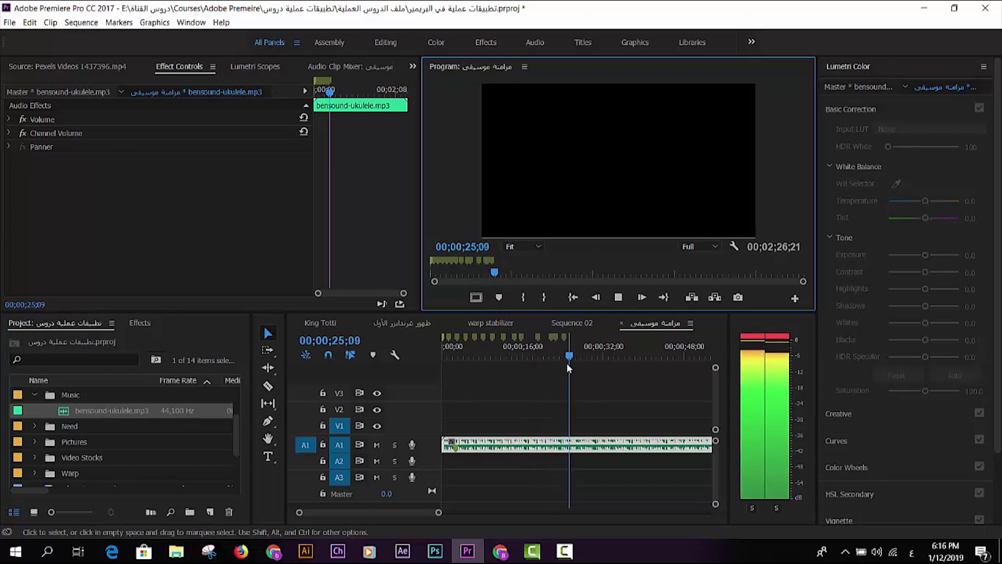
key(space)
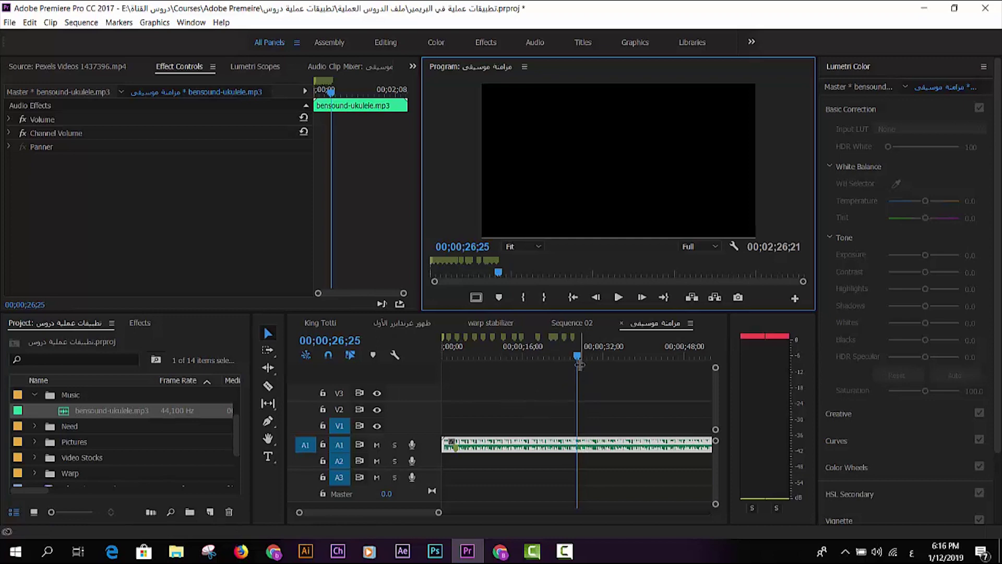
Razor-cut the music clip at 00;00;26;25 and delete the part after the cut
click(590, 399)
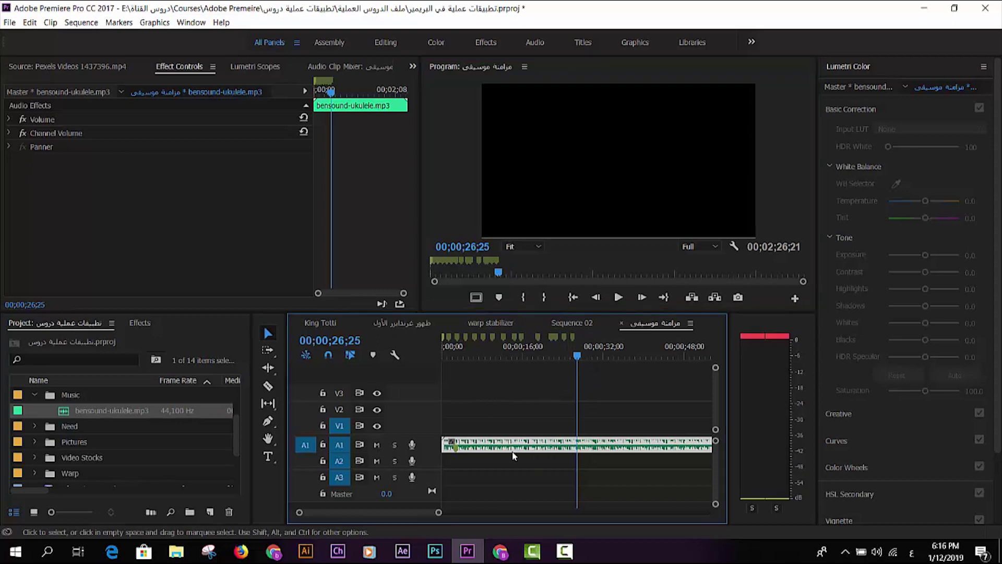
key(c)
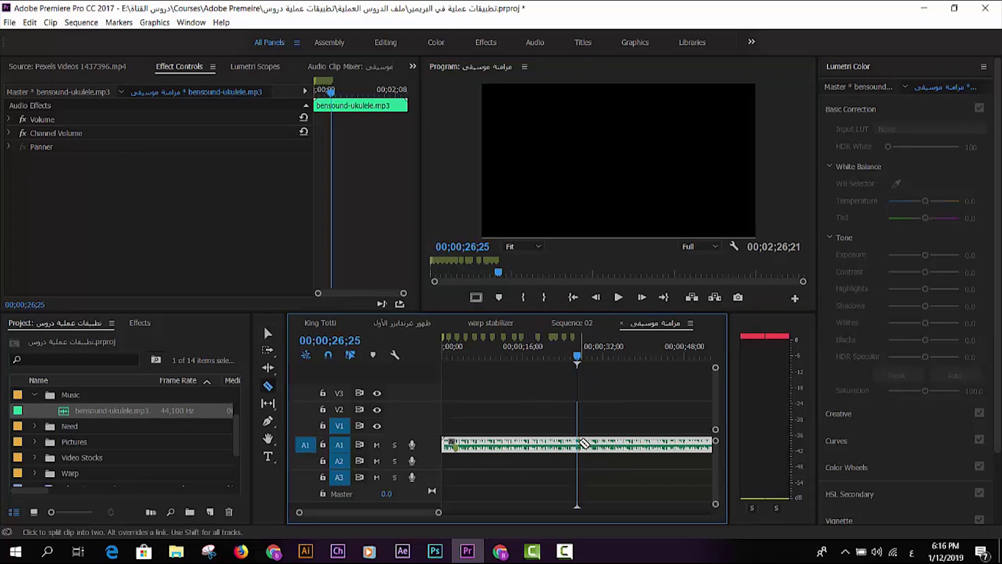
click(578, 445)
key(v)
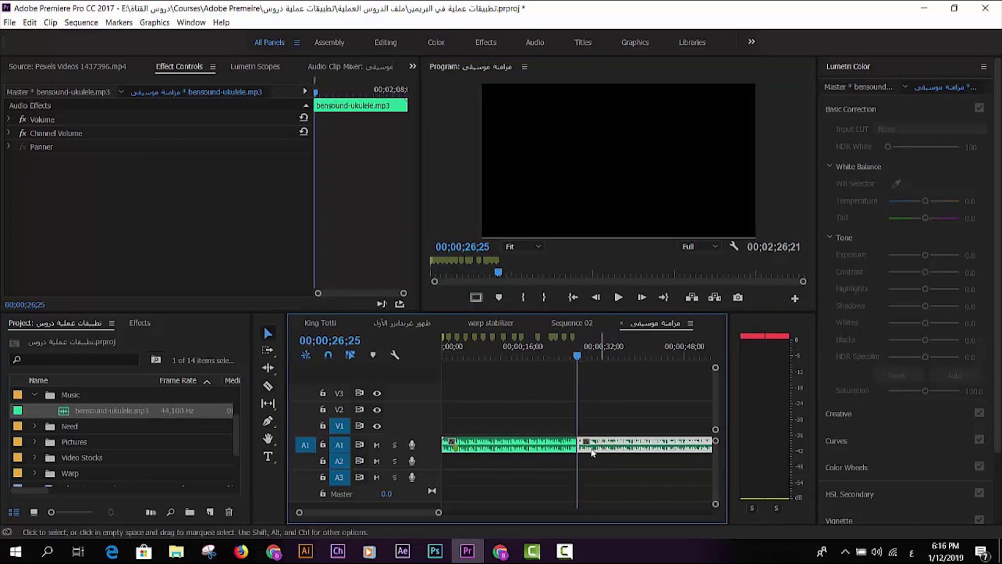
click(629, 460)
key(Delete)
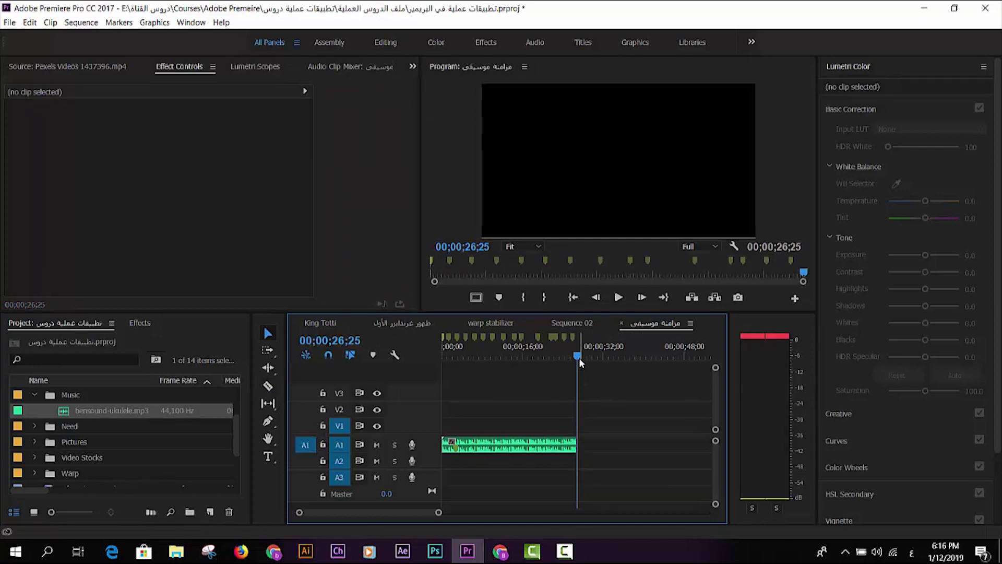
Replay the trimmed music from the start and select the Pictures bin
drag(577, 356, 444, 356)
key(space)
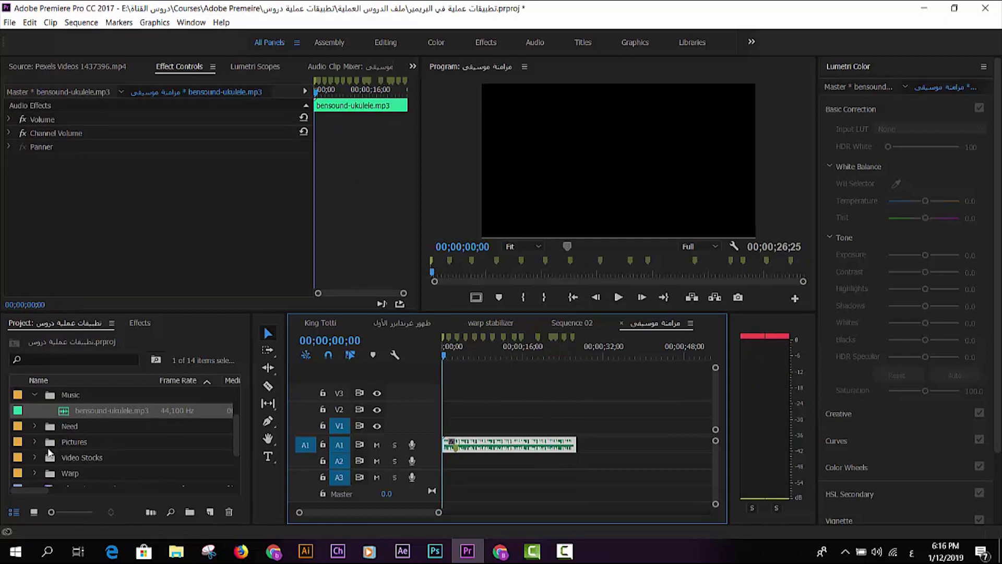
click(68, 444)
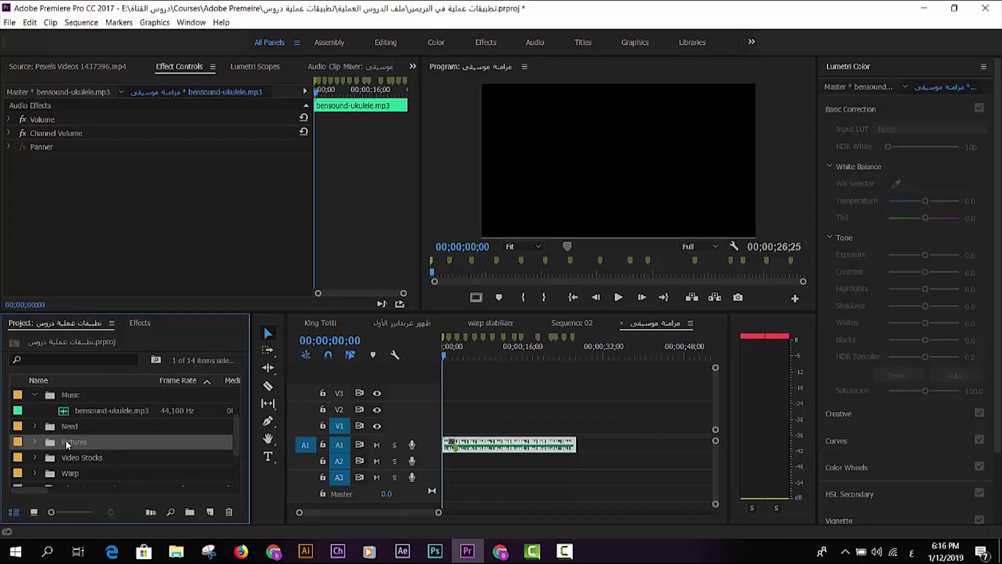
Automate the selected pictures to the sequence with placement At Unnumbered Markers
scroll(131, 479, down, 3)
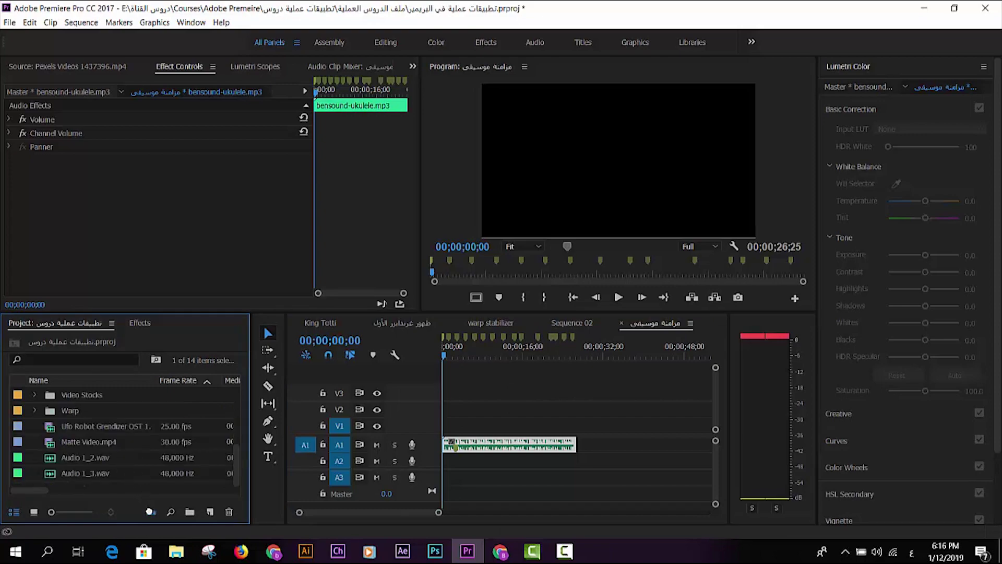
click(150, 512)
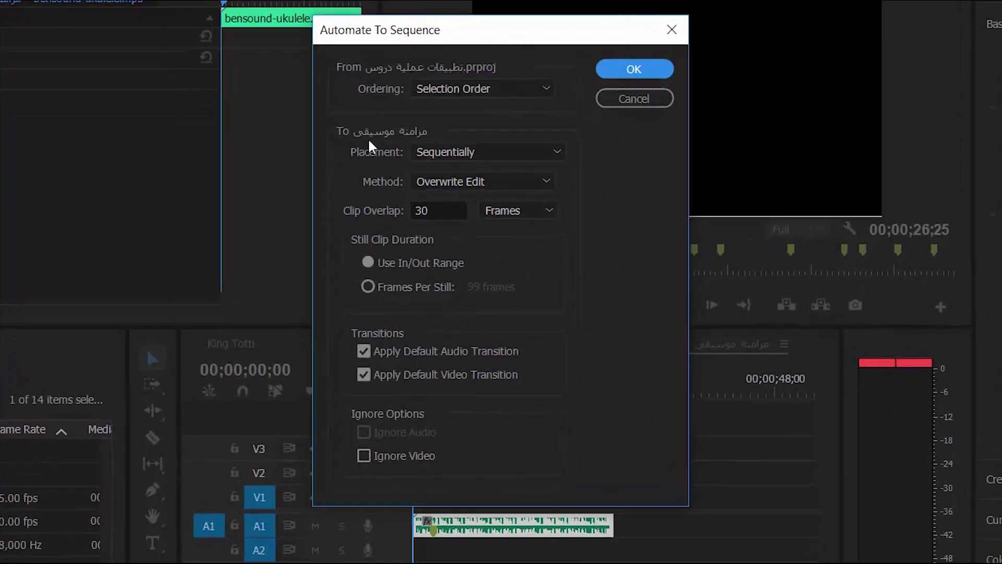
click(453, 151)
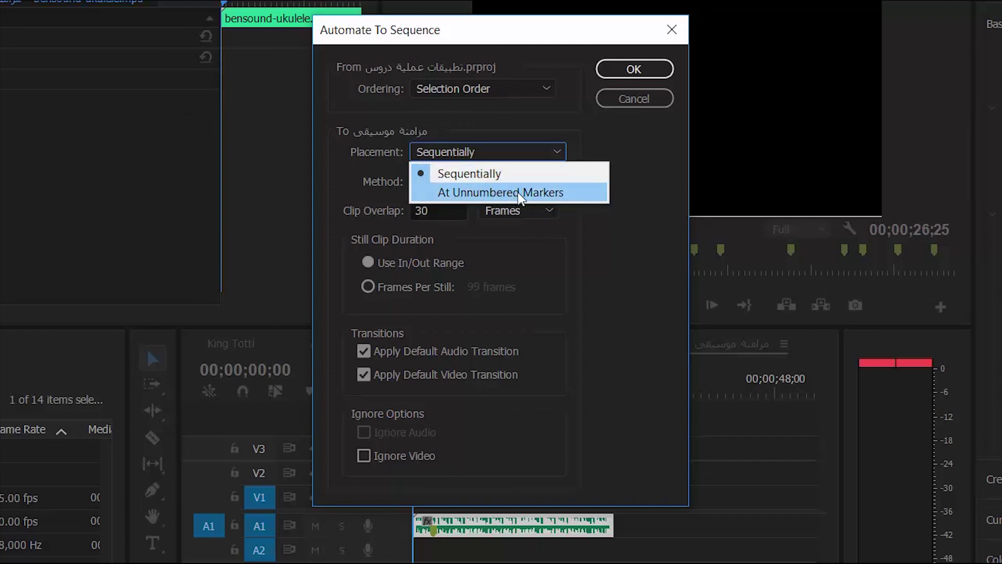
click(518, 192)
click(633, 69)
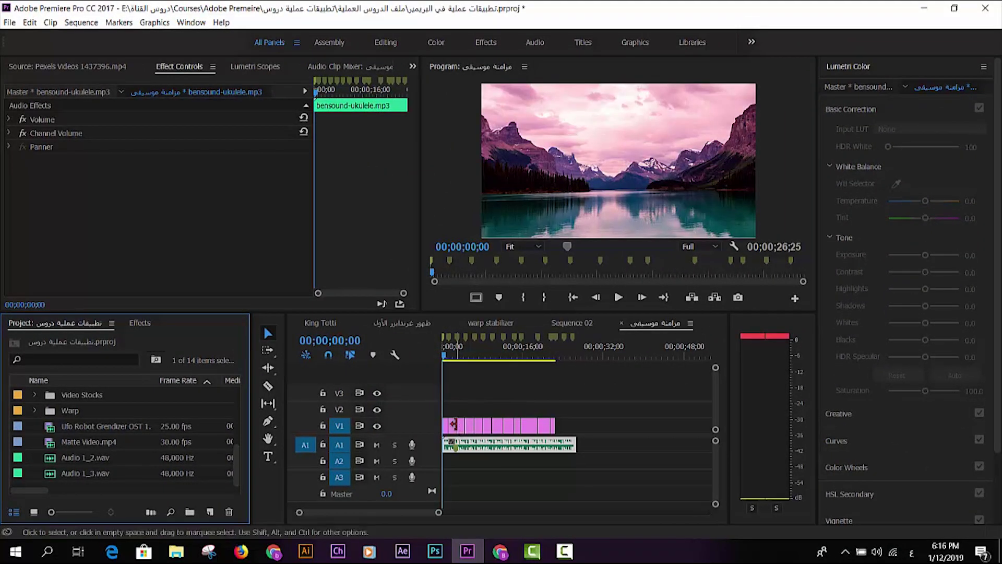
drag(439, 512, 411, 513)
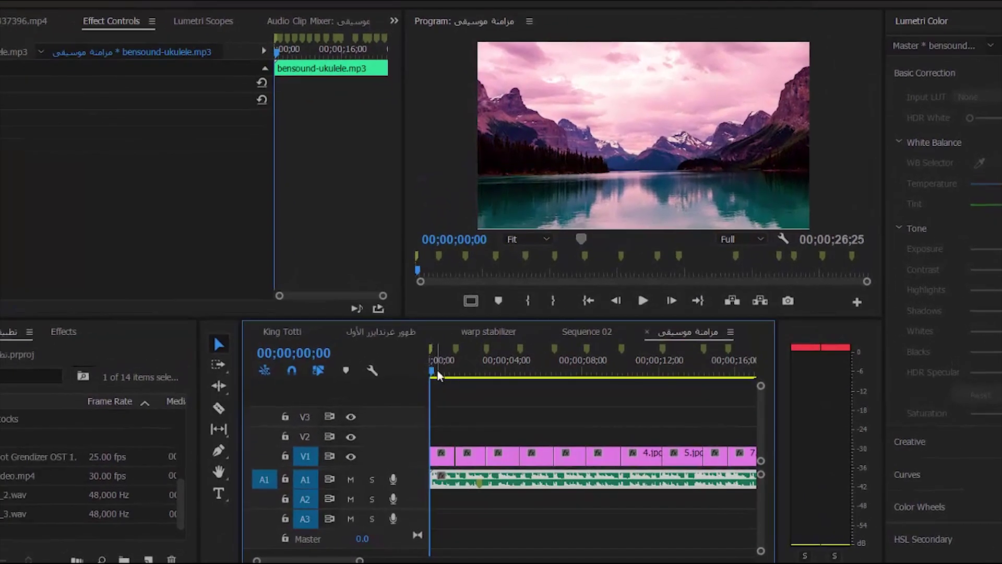
click(436, 372)
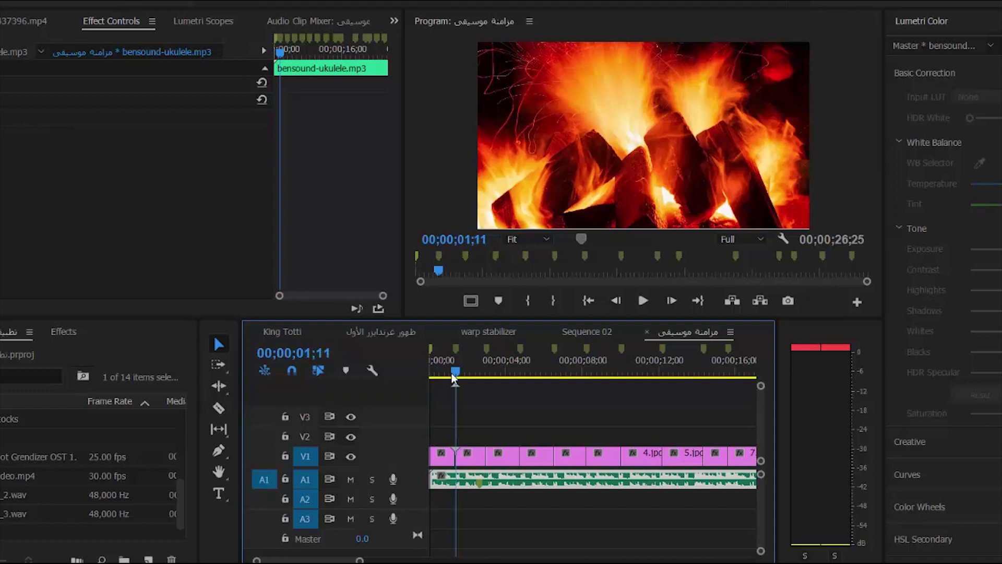
drag(454, 376, 519, 394)
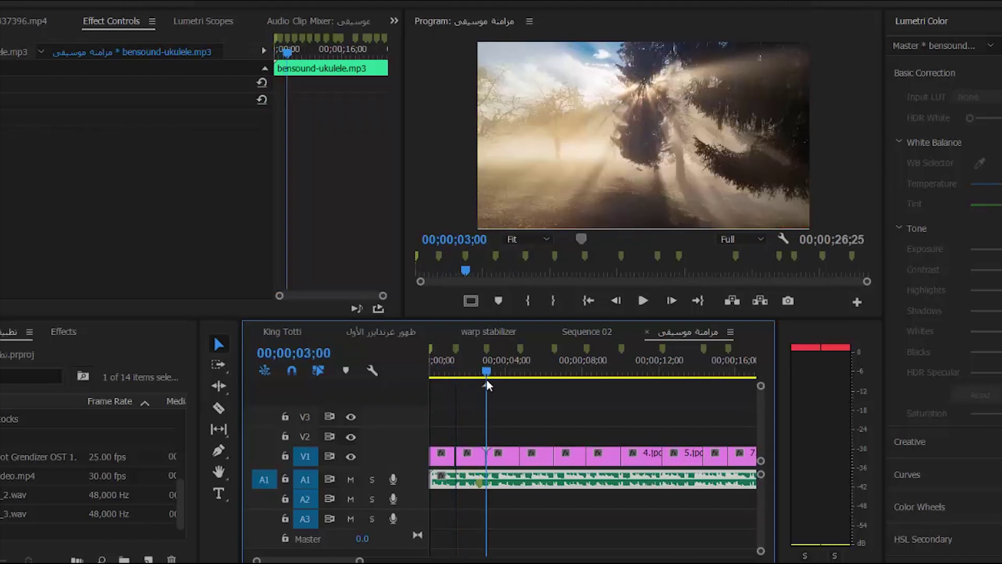
drag(519, 394, 417, 398)
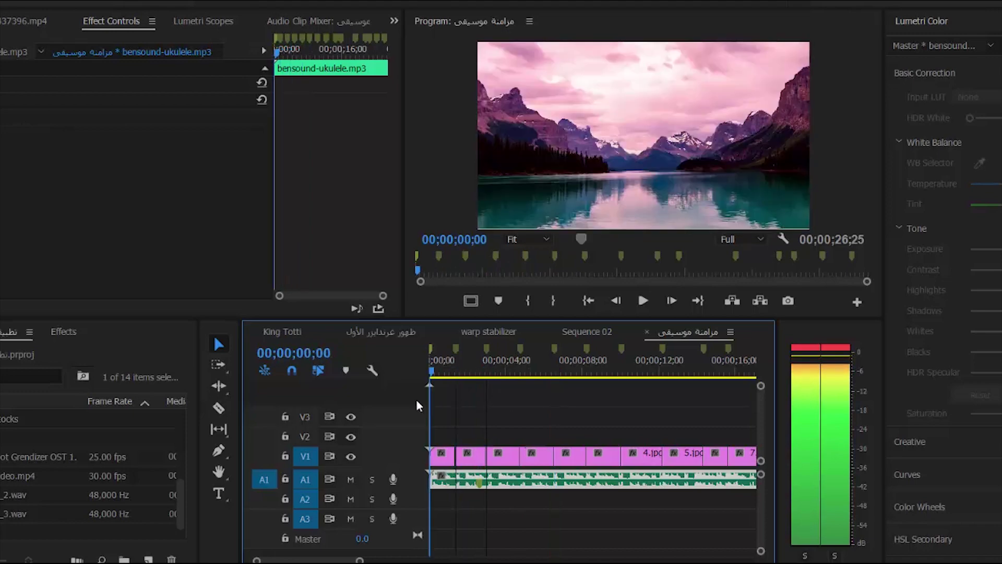
click(642, 301)
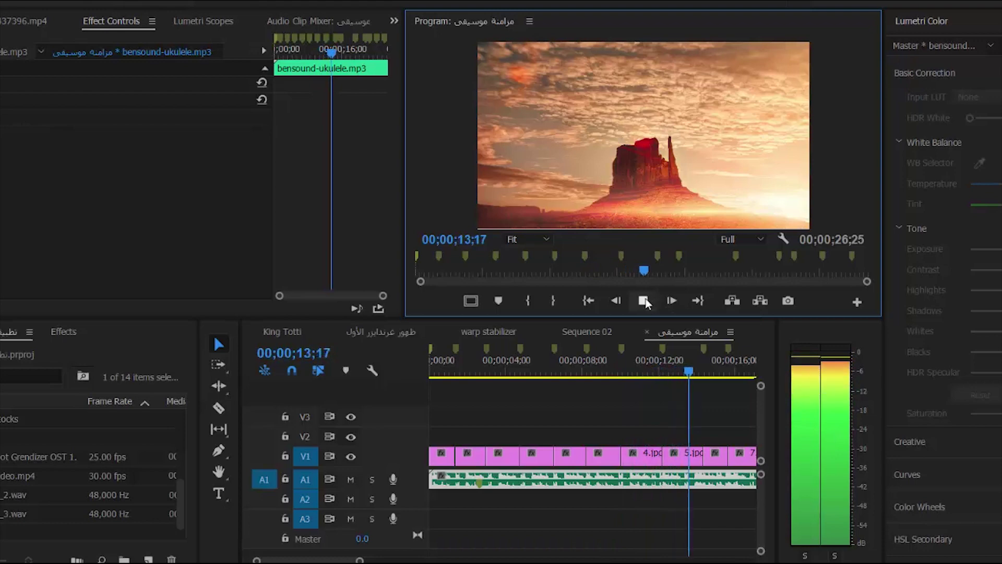
click(645, 301)
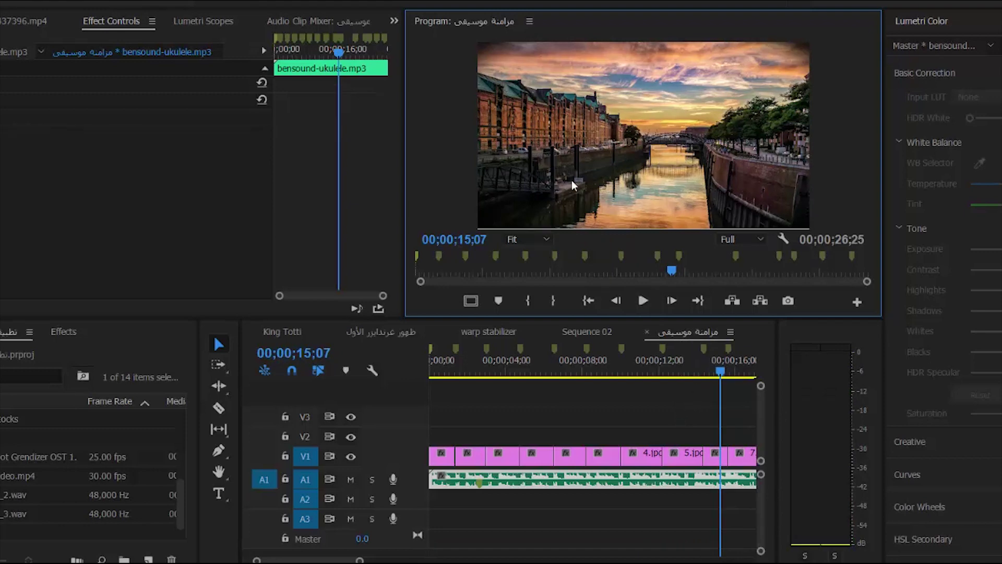
mouse_move(360, 559)
mouse_down()
mouse_move(414, 557)
mouse_move(403, 558)
mouse_up()
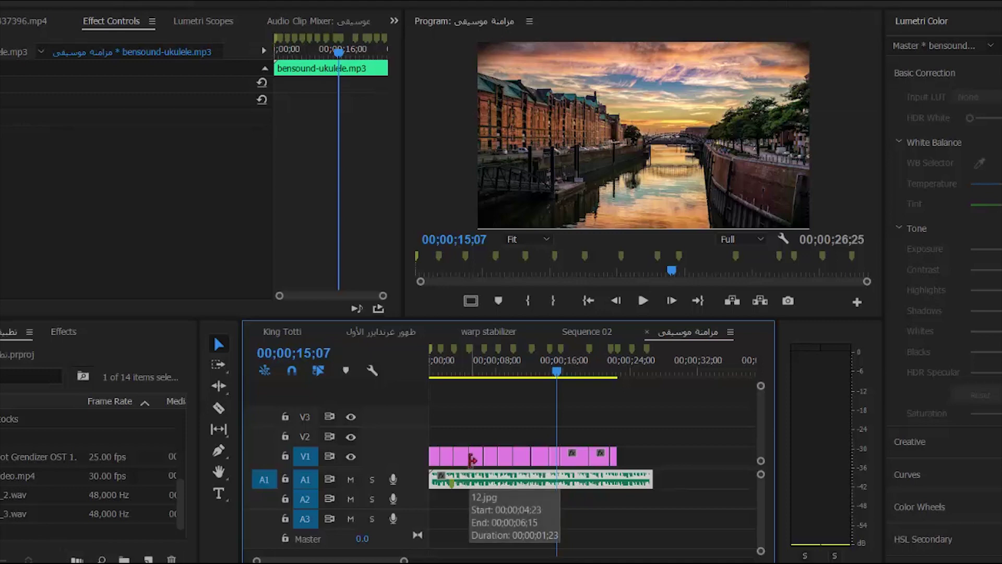
Play past the last clip, then extend the final image to the end of the music
click(643, 301)
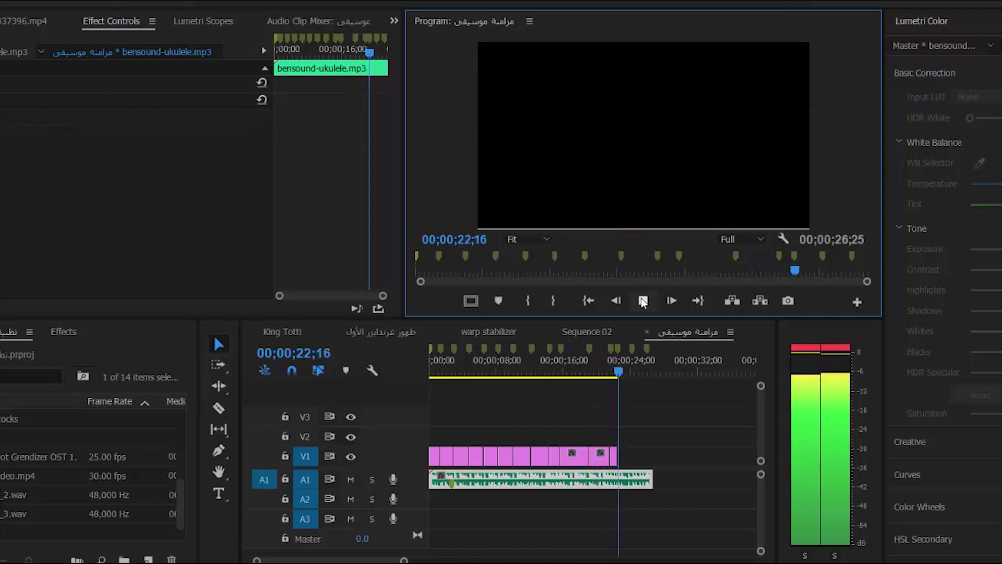
click(642, 302)
drag(617, 455, 652, 455)
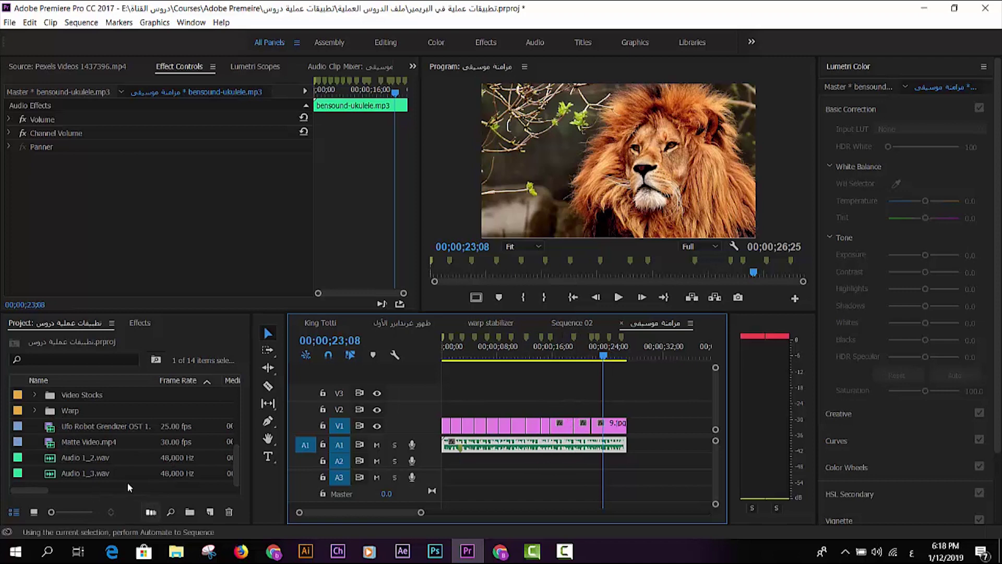
scroll(108, 452, up, 4)
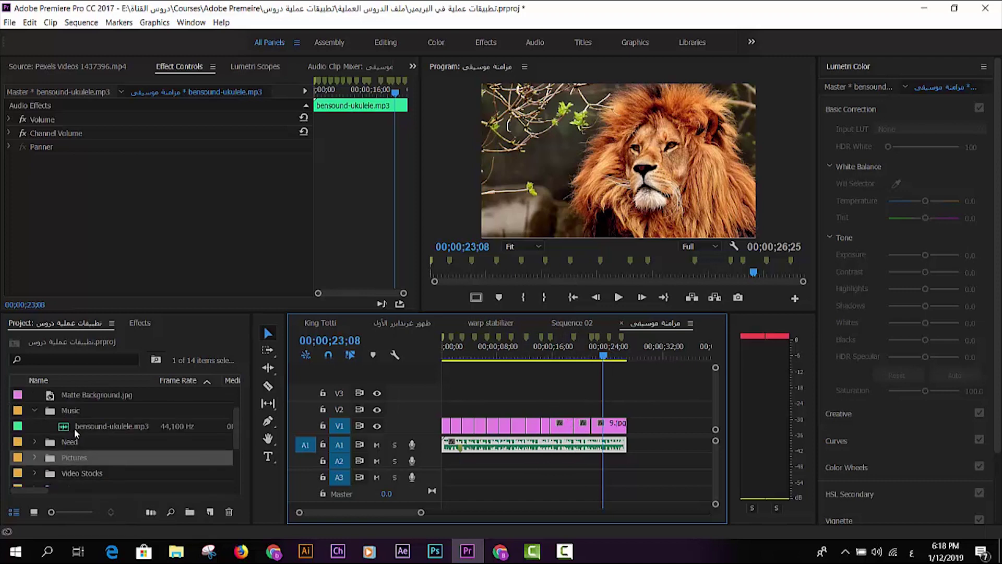
click(74, 442)
scroll(122, 476, down, 3)
click(150, 512)
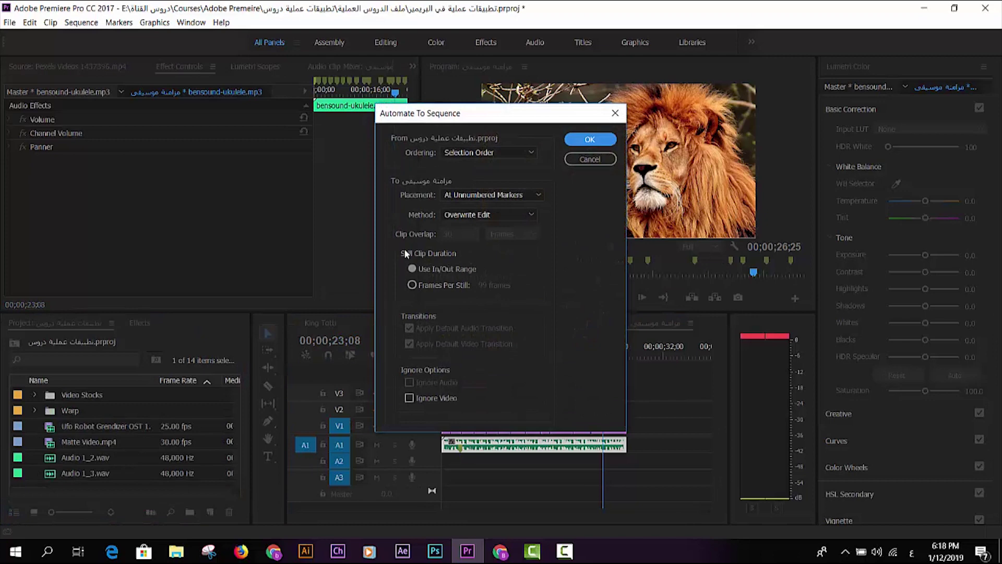
click(462, 194)
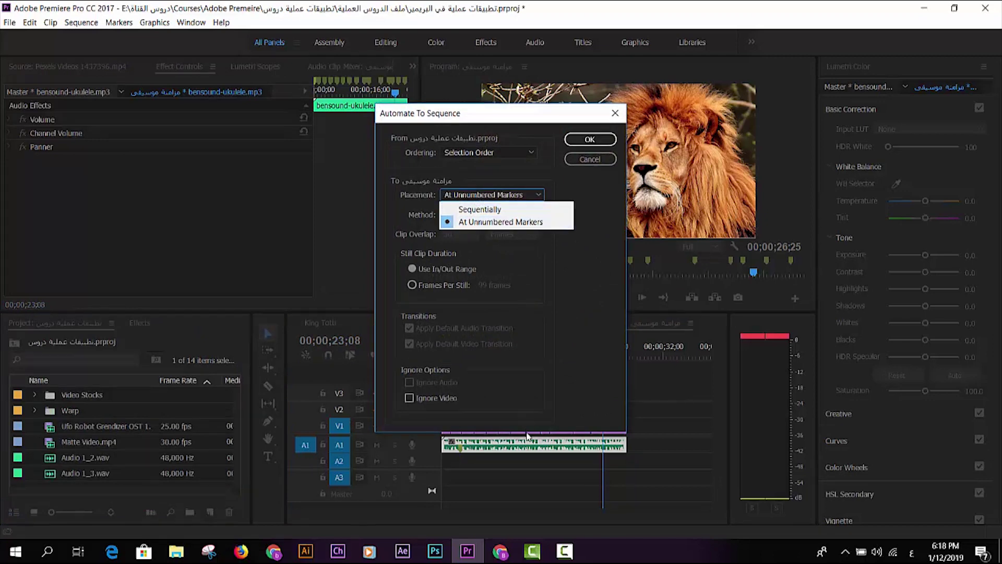
click(610, 164)
click(590, 139)
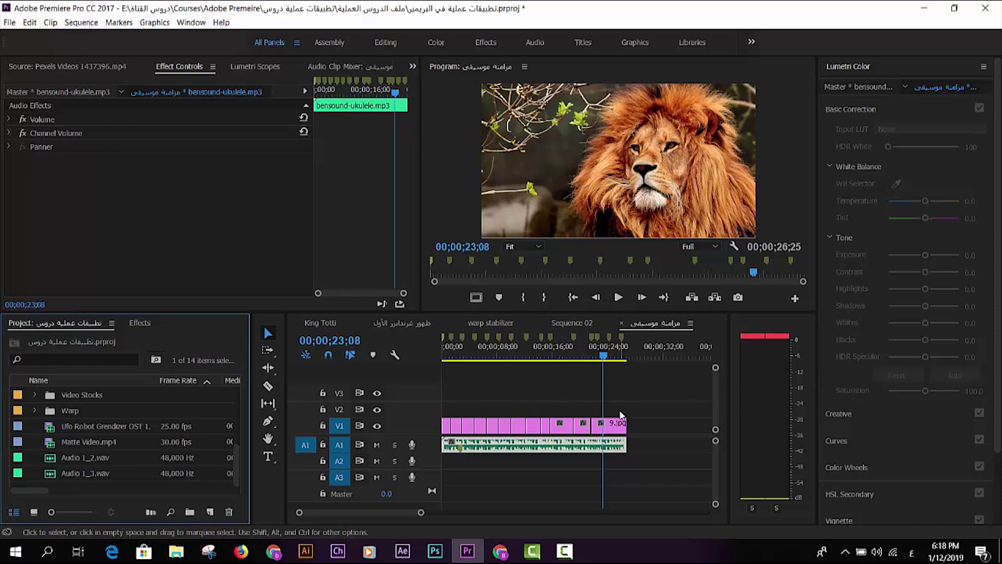
Trim 9.jpg out to 34;11, then back to just past the music, and replay from the start
drag(658, 356, 680, 355)
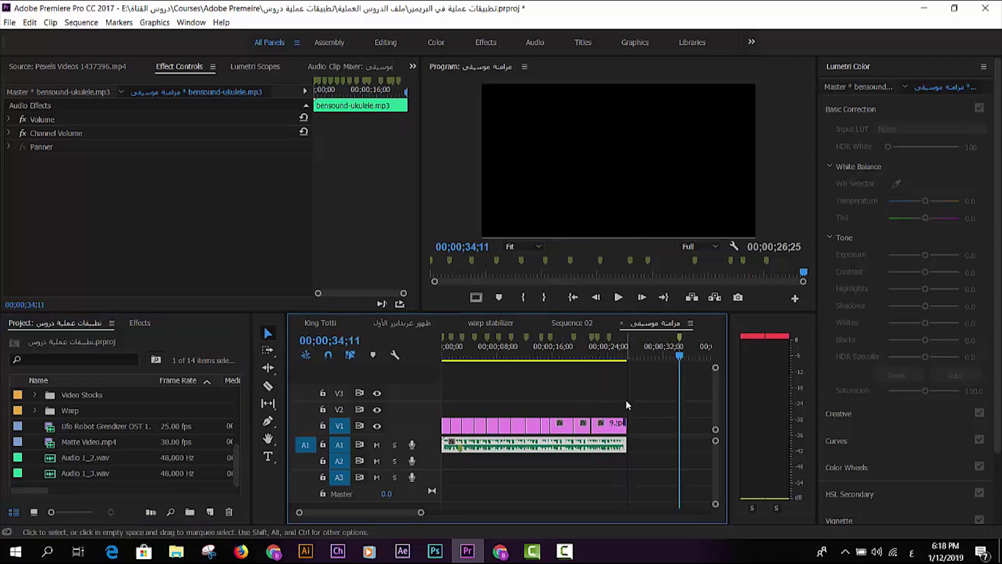
drag(626, 425, 678, 425)
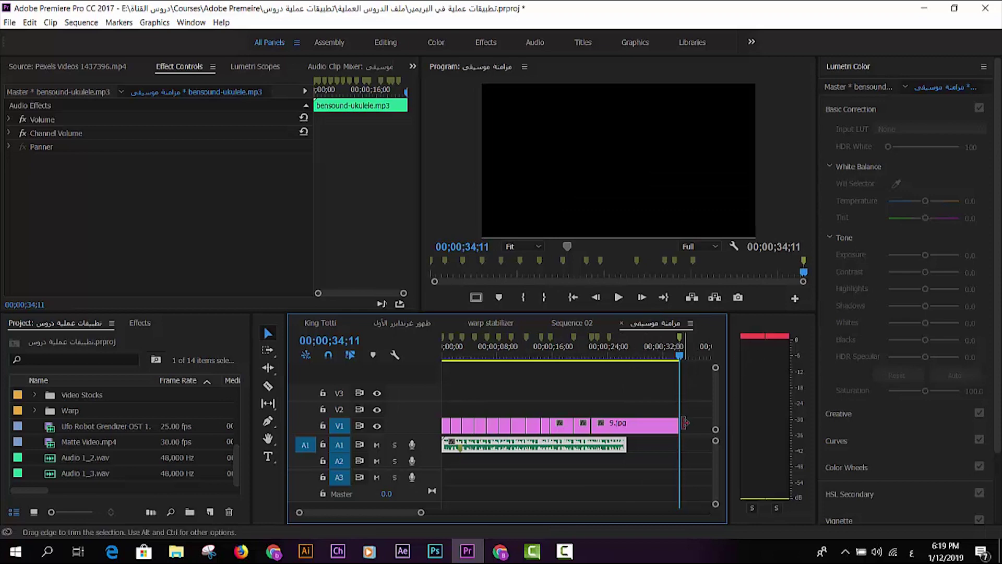
drag(678, 424, 631, 424)
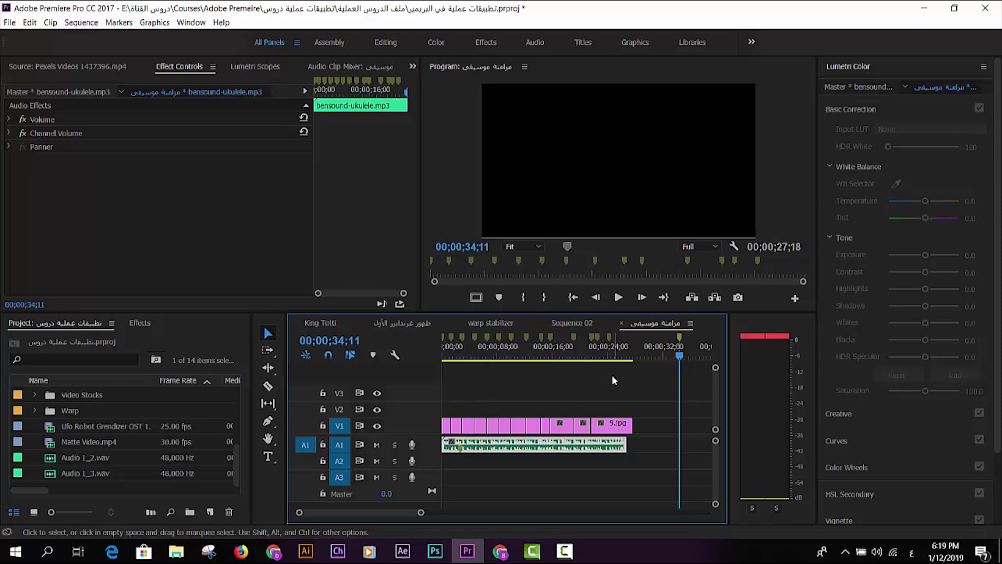
key(space)
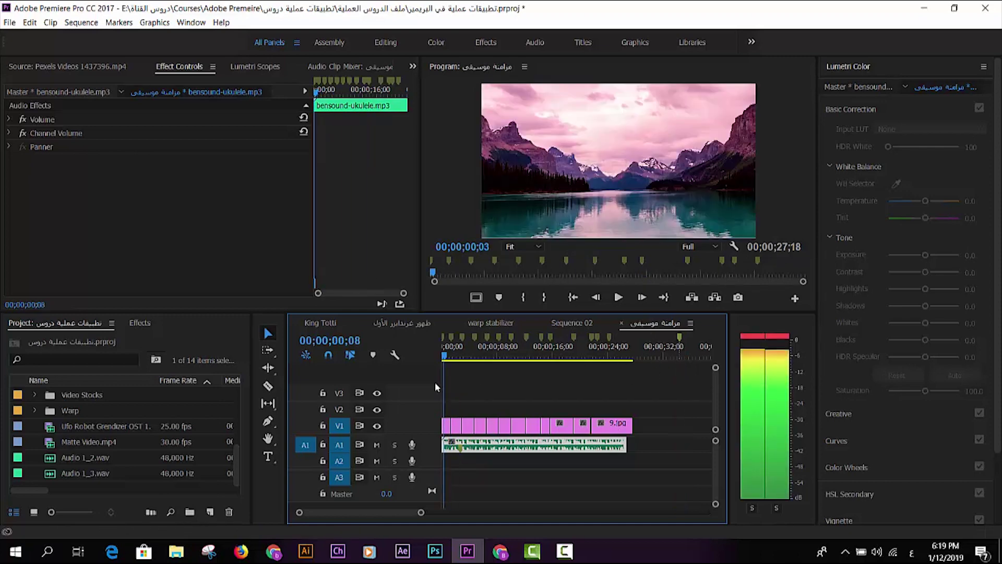
Replace the opening 1.jpg still with Main.mp4 from the Video Stocks folder
key(space)
scroll(44, 426, up, 2)
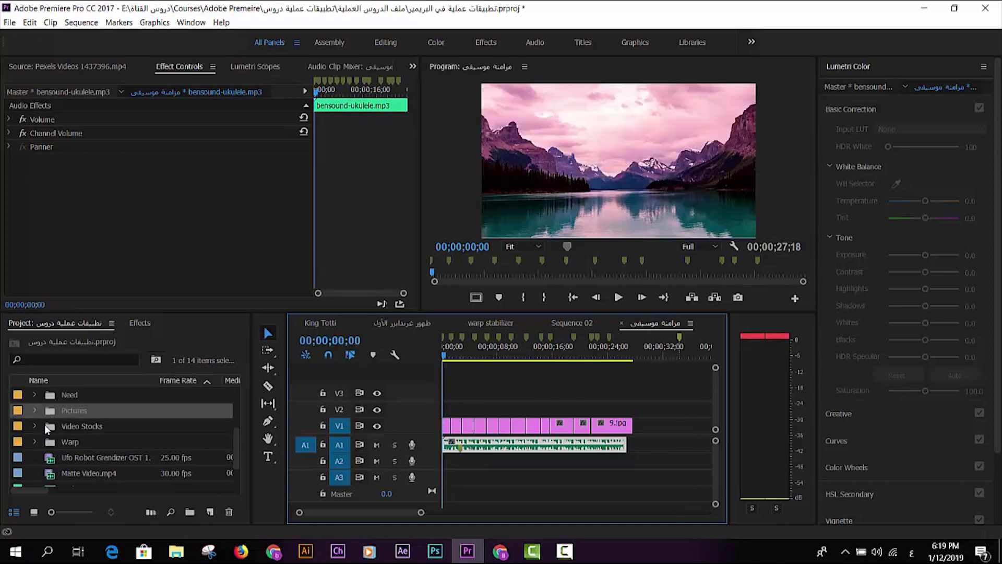
click(34, 426)
scroll(90, 430, down, 2)
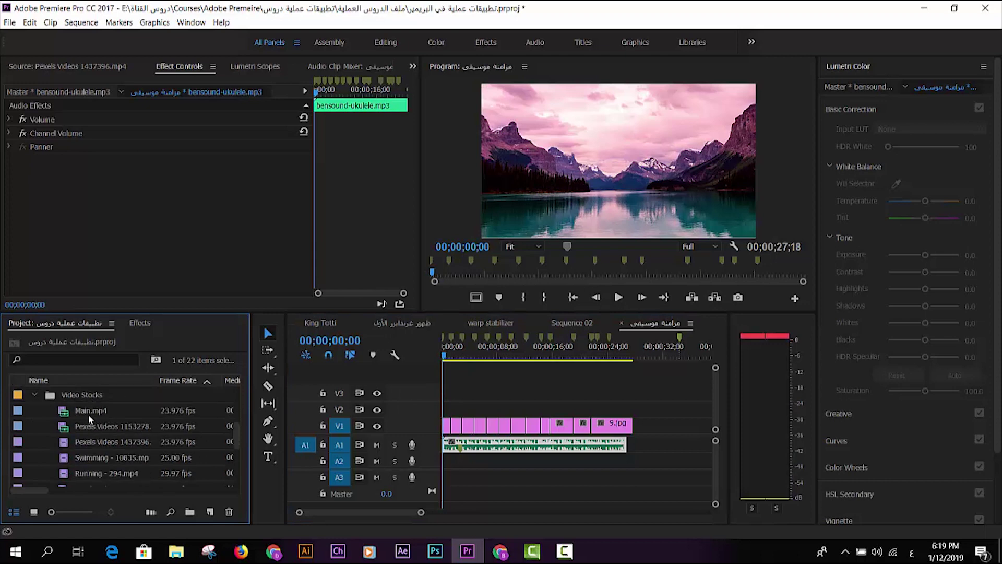
click(73, 396)
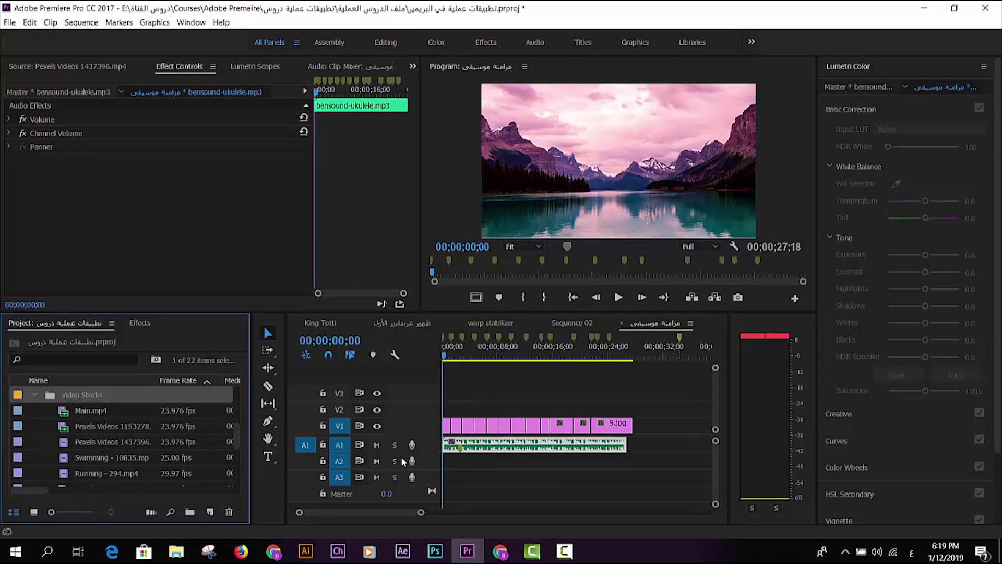
click(77, 412)
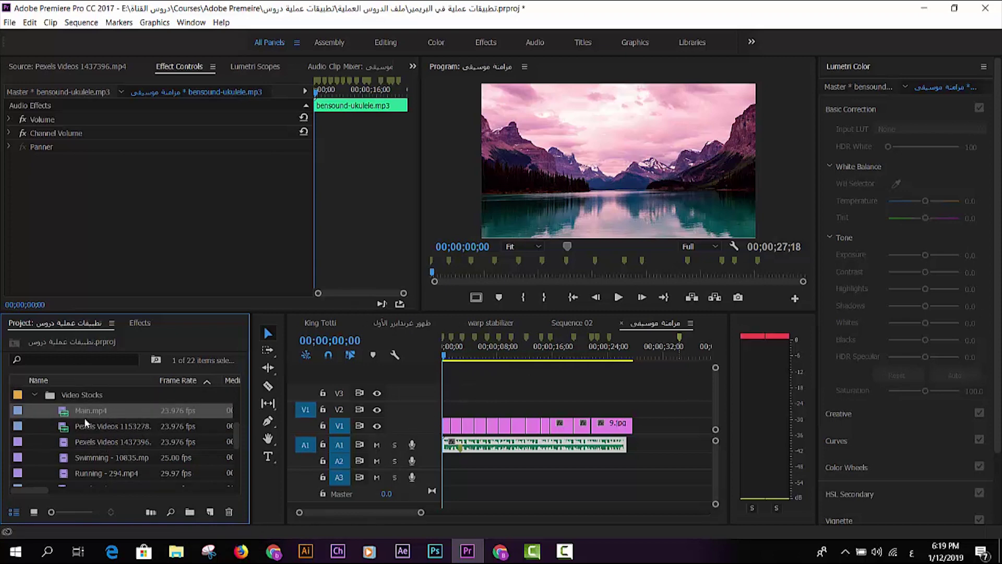
key(shift+3)
key(d)
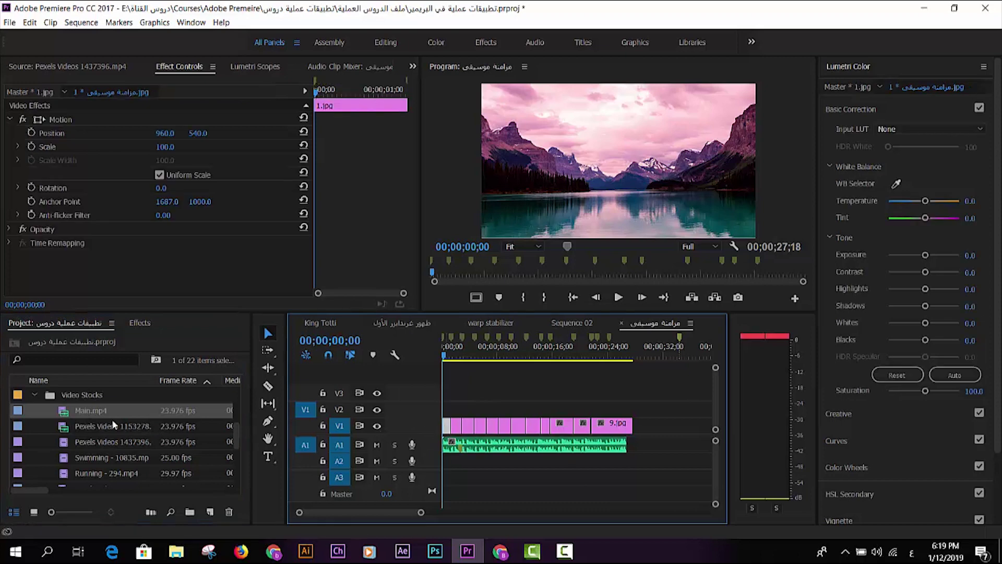
drag(69, 414, 446, 433)
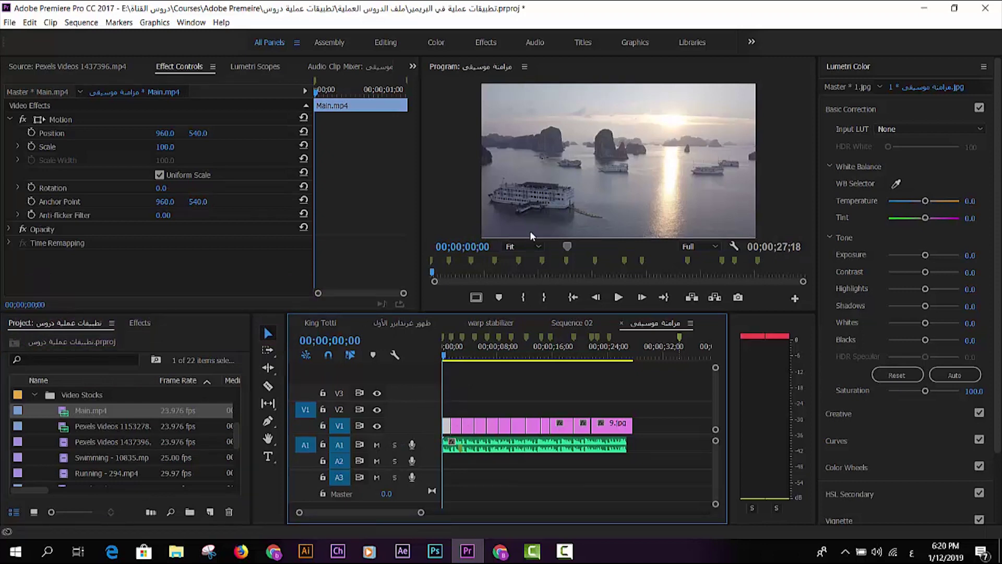
Load Main.mp4 in the Source Monitor, move its out point earlier, and jump to 01;11
double_click(60, 412)
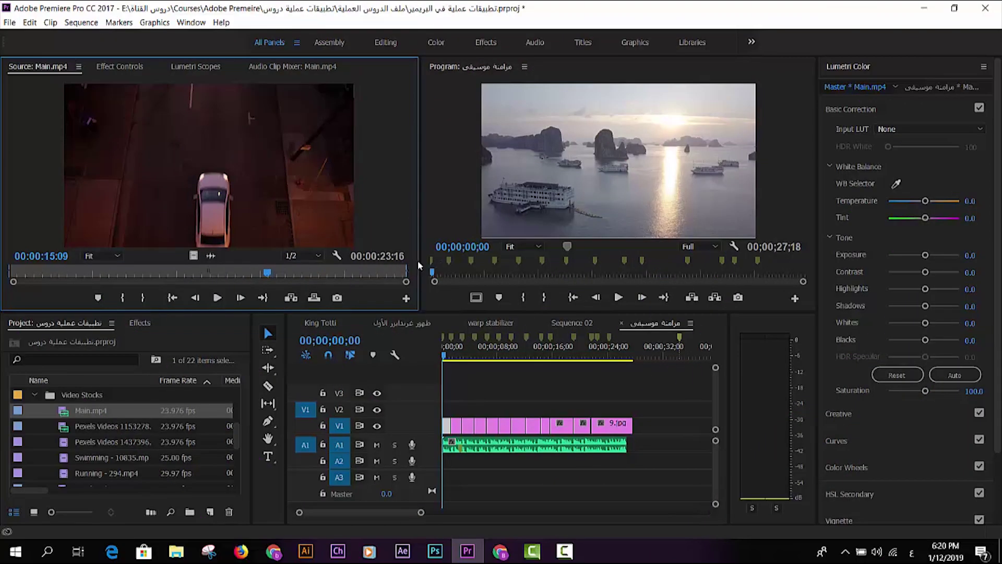
mouse_move(407, 269)
mouse_down()
mouse_move(366, 266)
mouse_move(420, 281)
mouse_up()
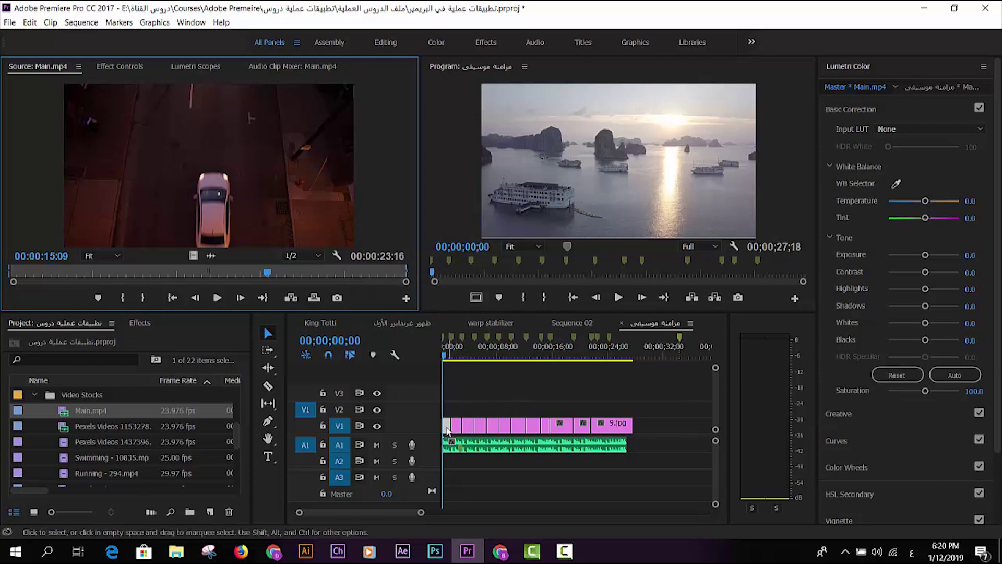
click(451, 357)
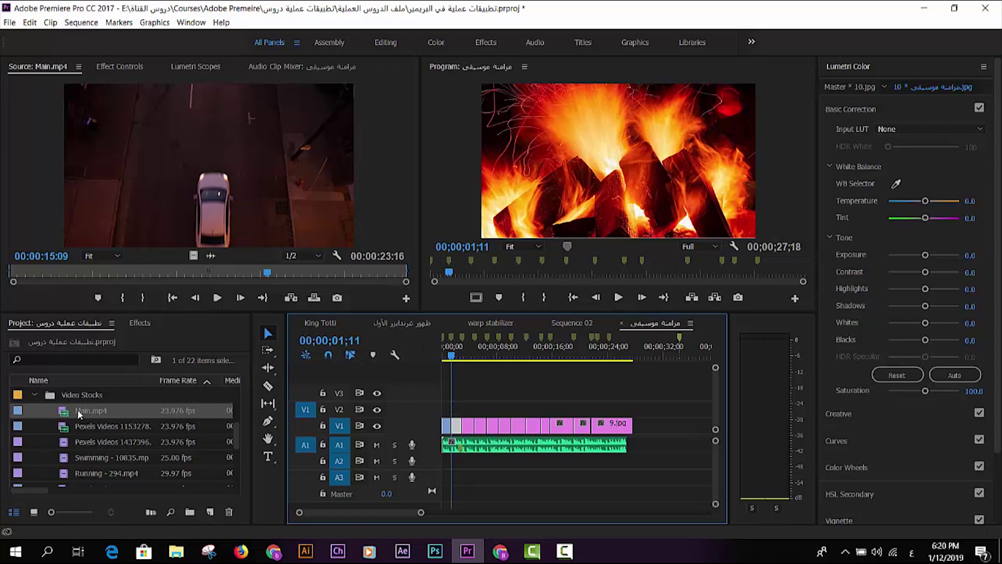
Select the opening Main.mp4 clip and play back the start of the sequence
click(446, 428)
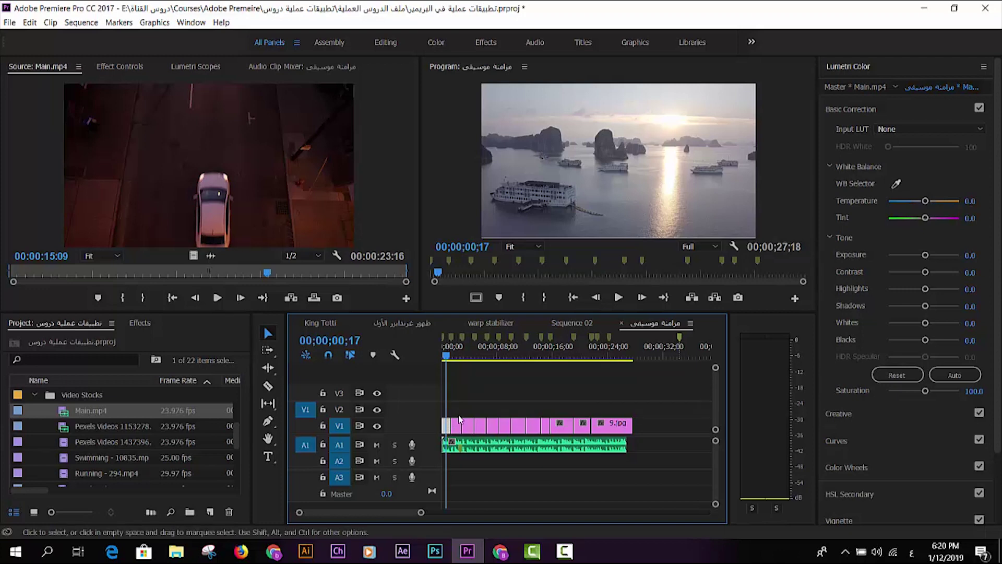
key(space)
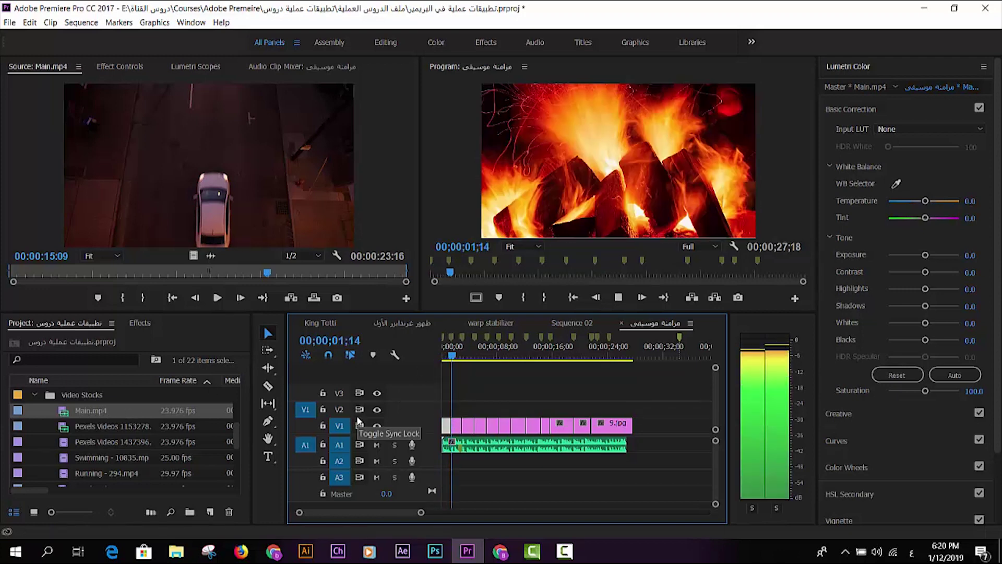
key(space)
Replace the first stills on V1 with the Swimming, Running and another stock clip
drag(139, 459, 457, 425)
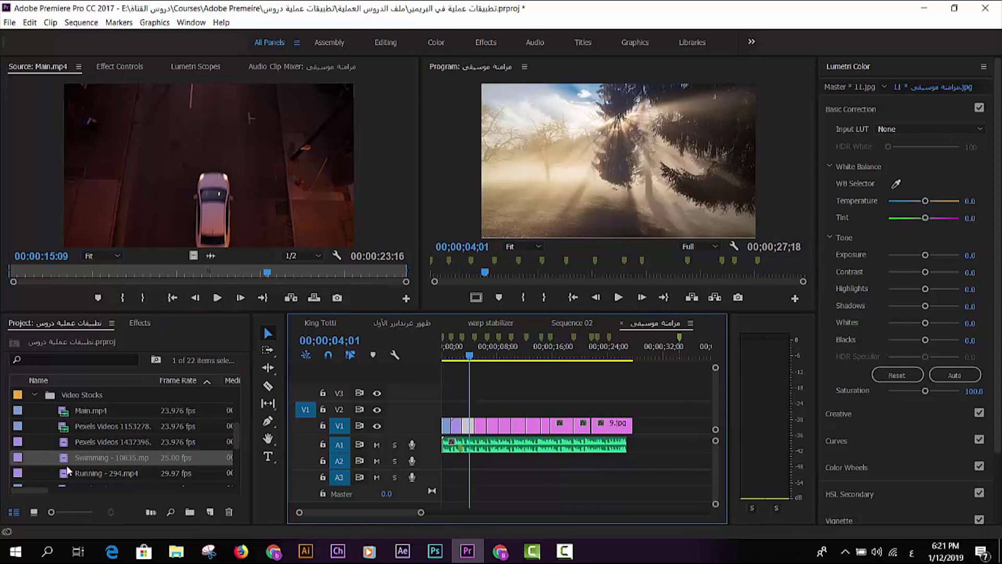
drag(74, 474, 471, 423)
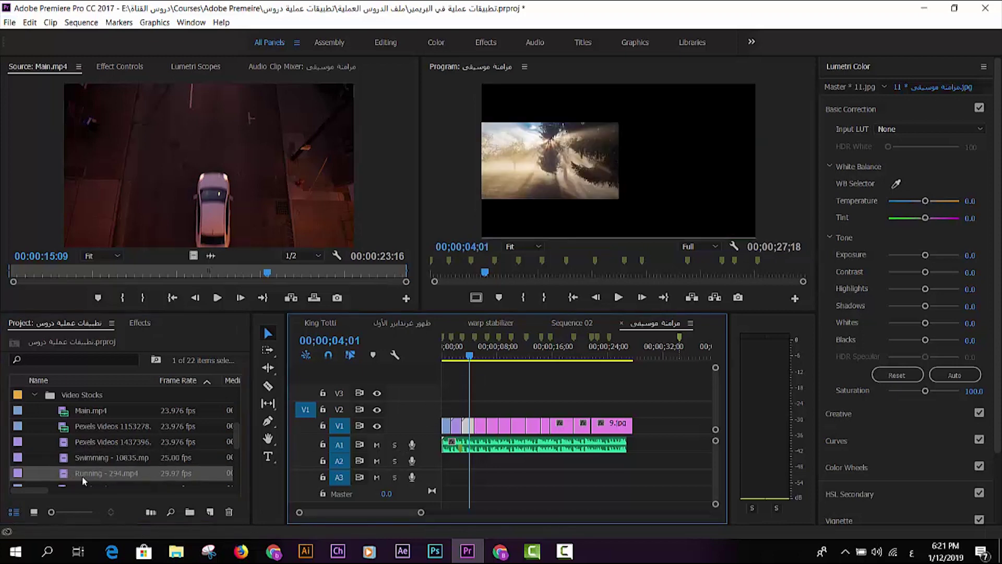
key(Down)
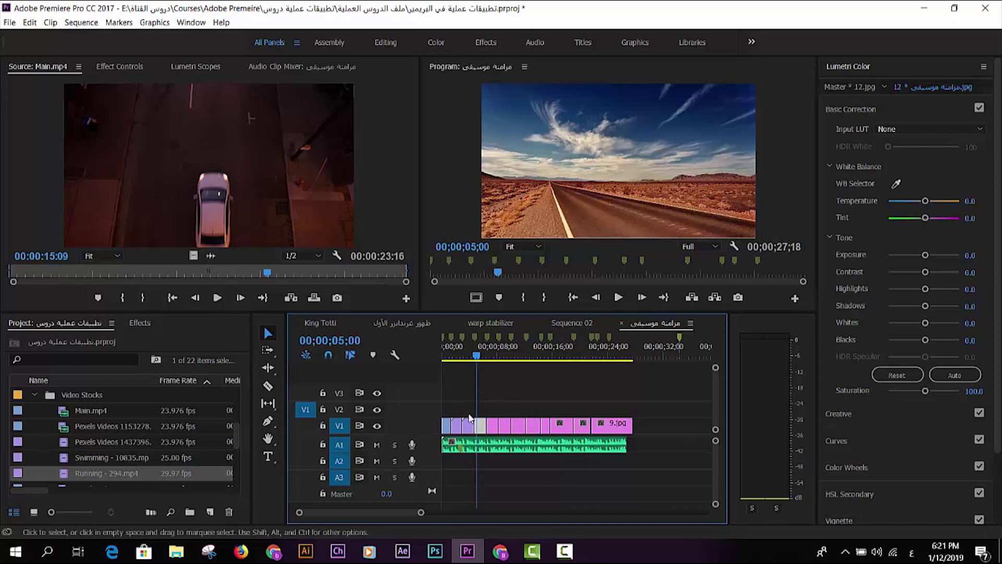
scroll(159, 455, down, 2)
drag(96, 457, 465, 445)
Replace the snowy river and bridge stills with Pexels Videos 1365394 and 1371078
click(478, 358)
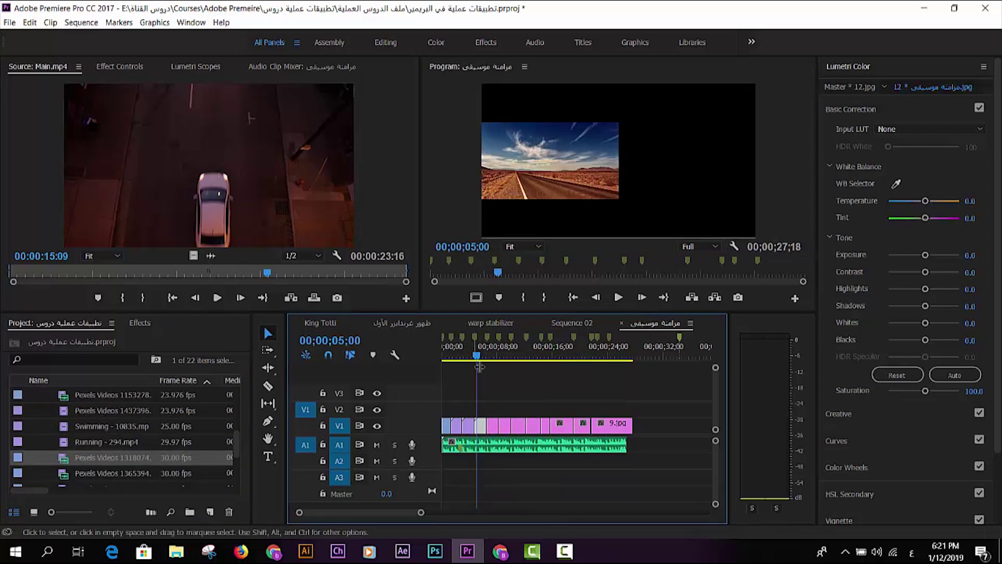
drag(481, 357, 492, 368)
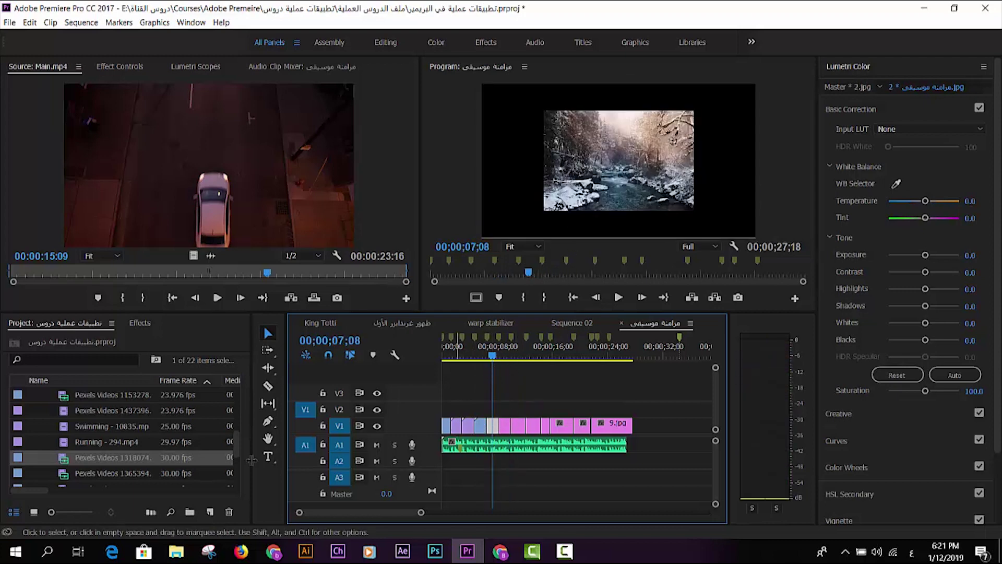
scroll(112, 476, down, 2)
click(100, 444)
click(453, 466)
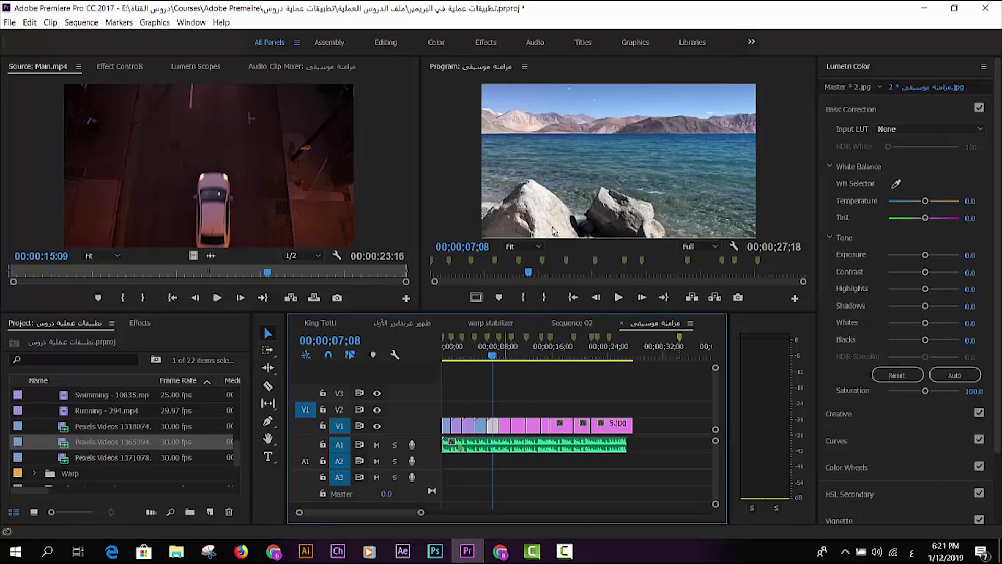
drag(492, 356, 522, 357)
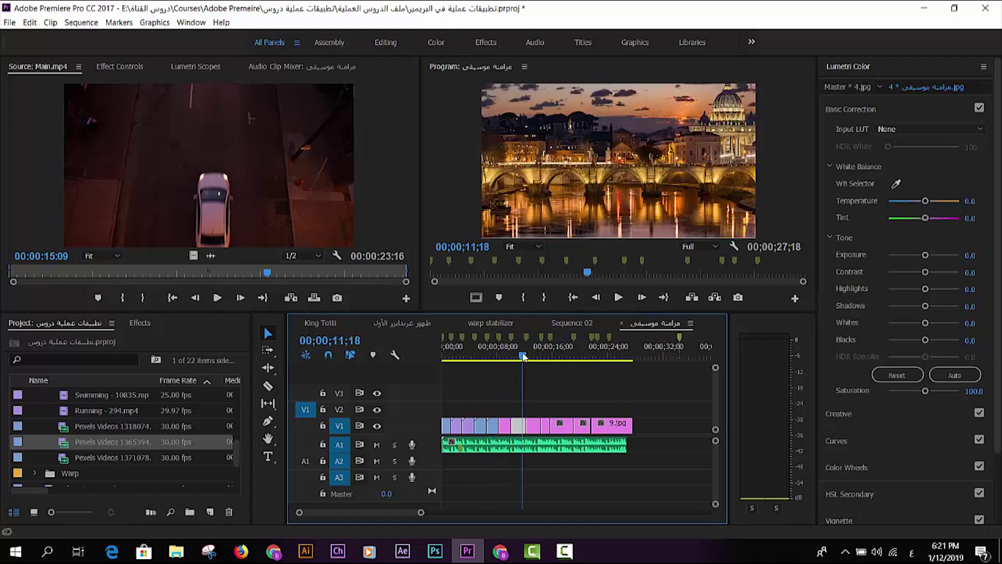
click(127, 458)
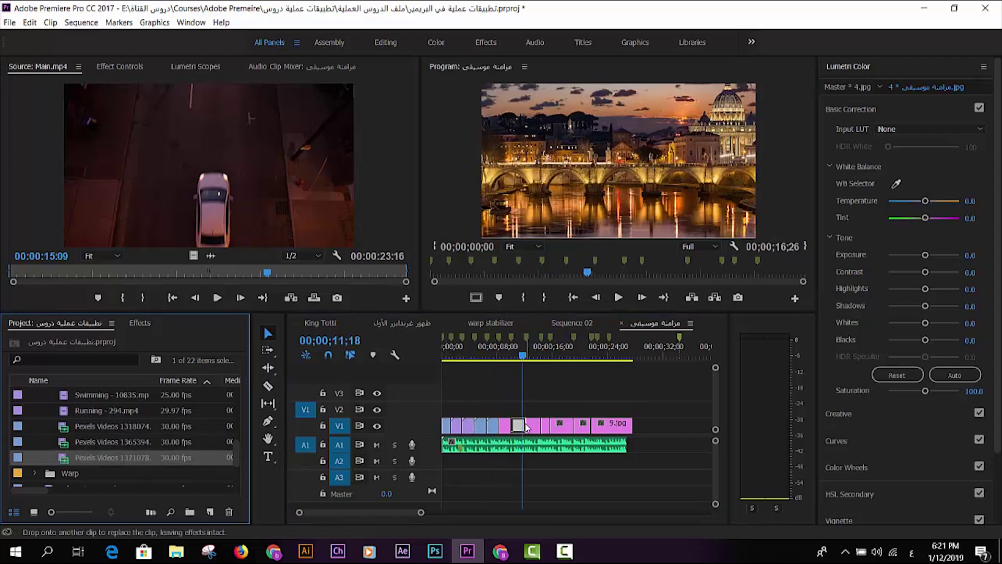
click(523, 359)
key(Home)
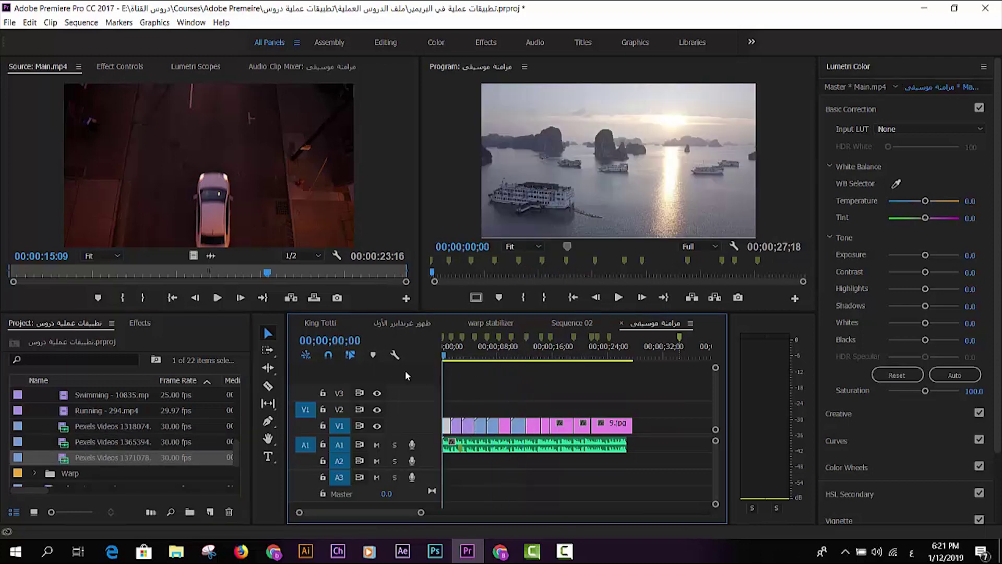
click(617, 296)
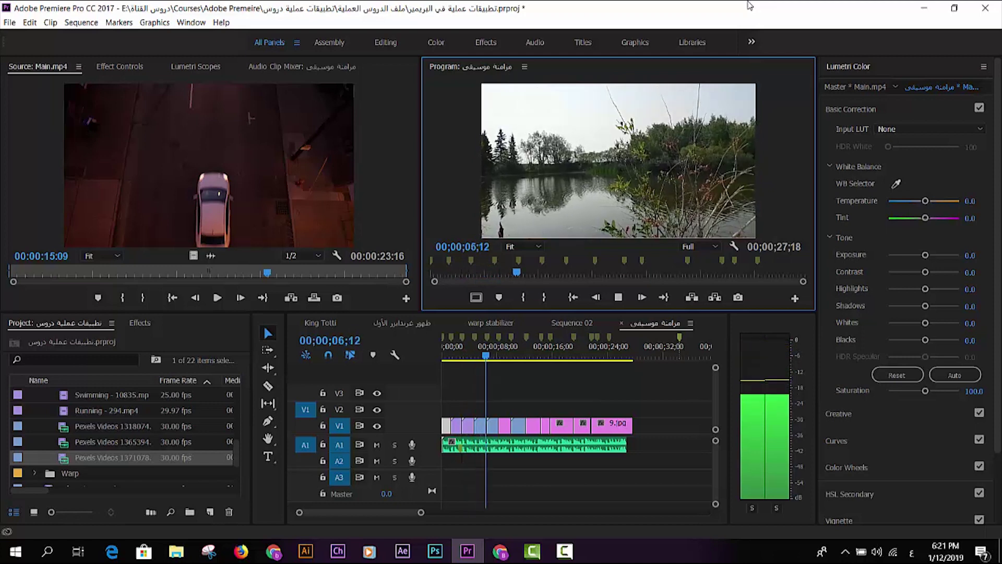
click(618, 296)
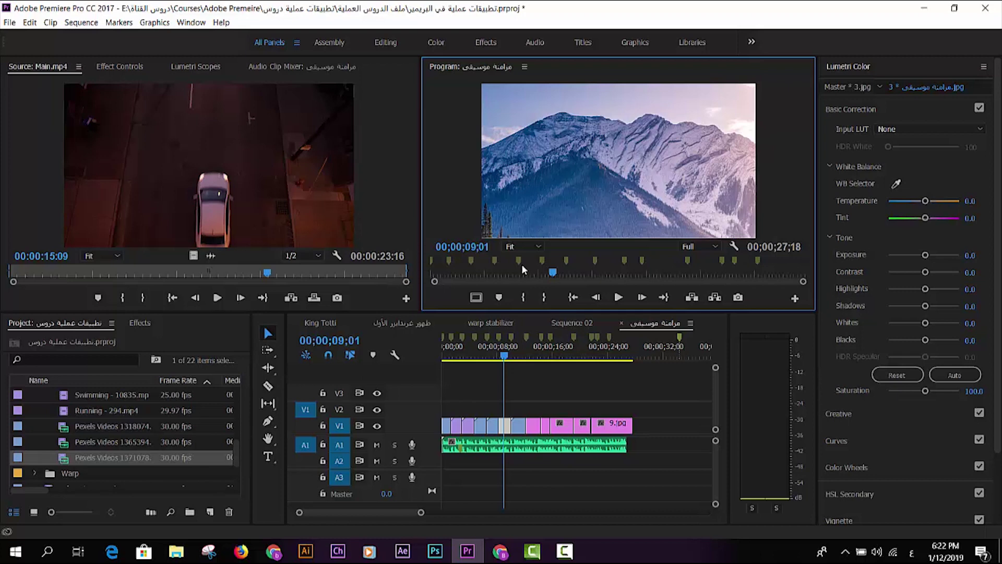
Run Automate To Sequence at unnumbered markers with Overwrite Edit and confirm
click(154, 511)
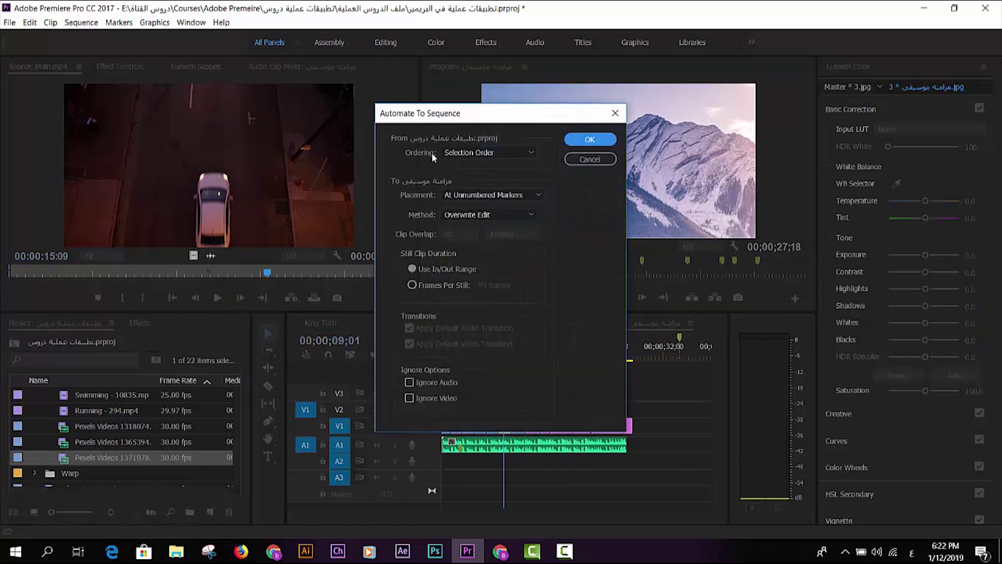
click(488, 197)
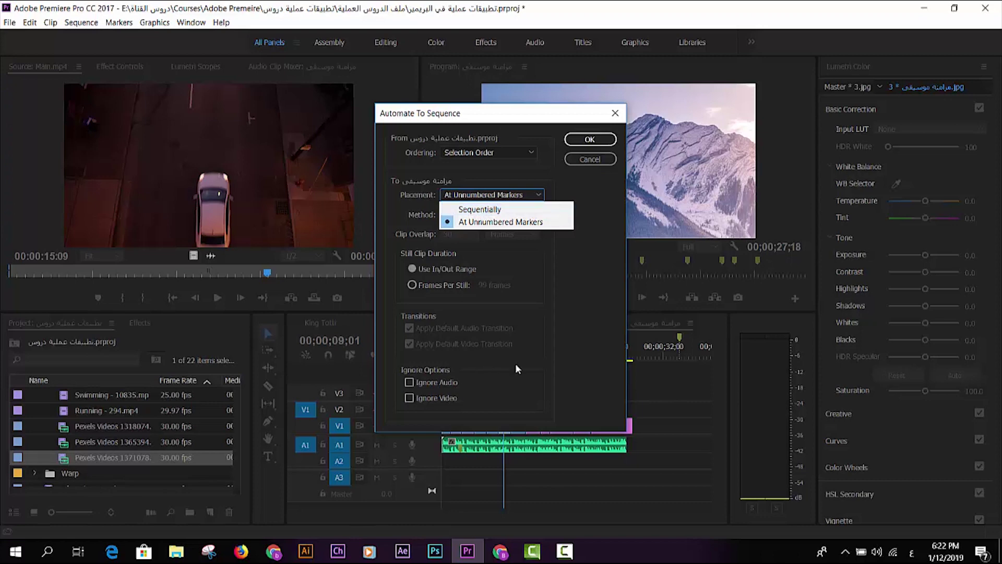
click(559, 169)
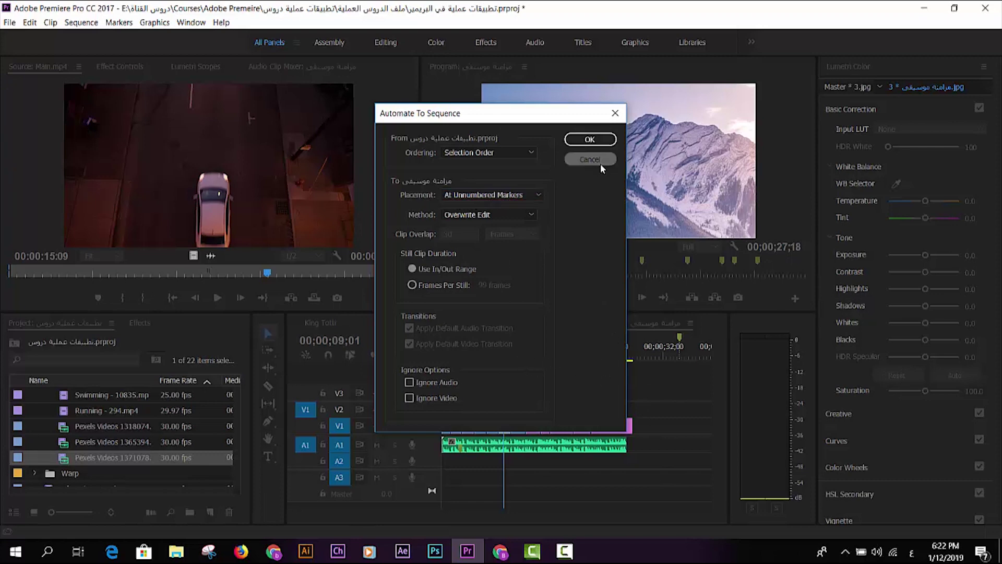
key(Return)
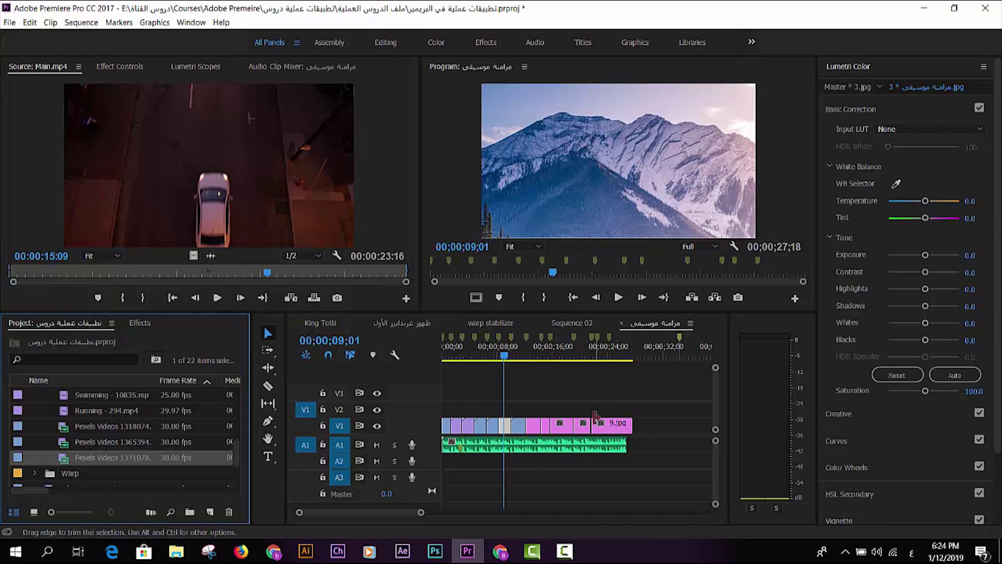
Save the project with Ctrl+S
key(ctrl+s)
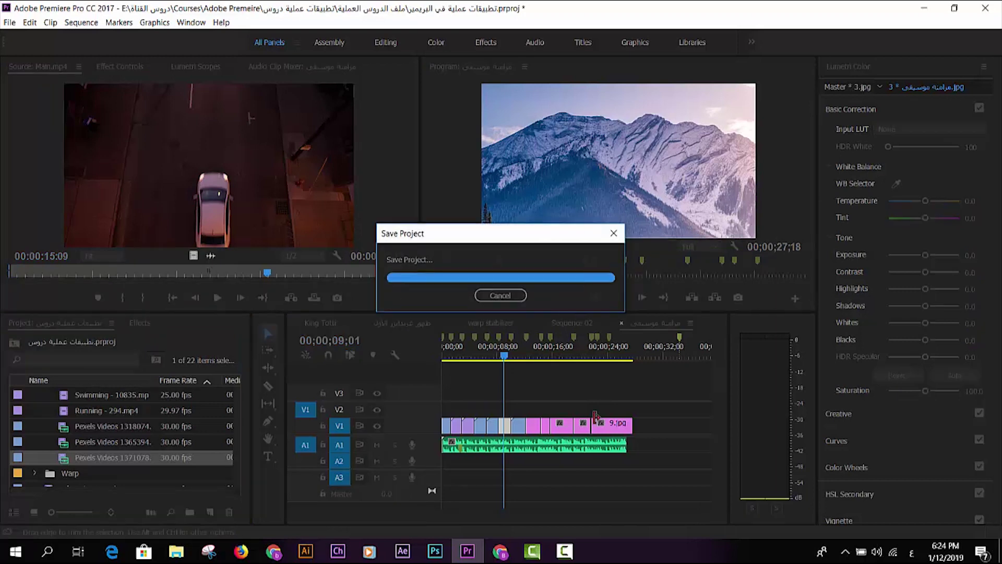